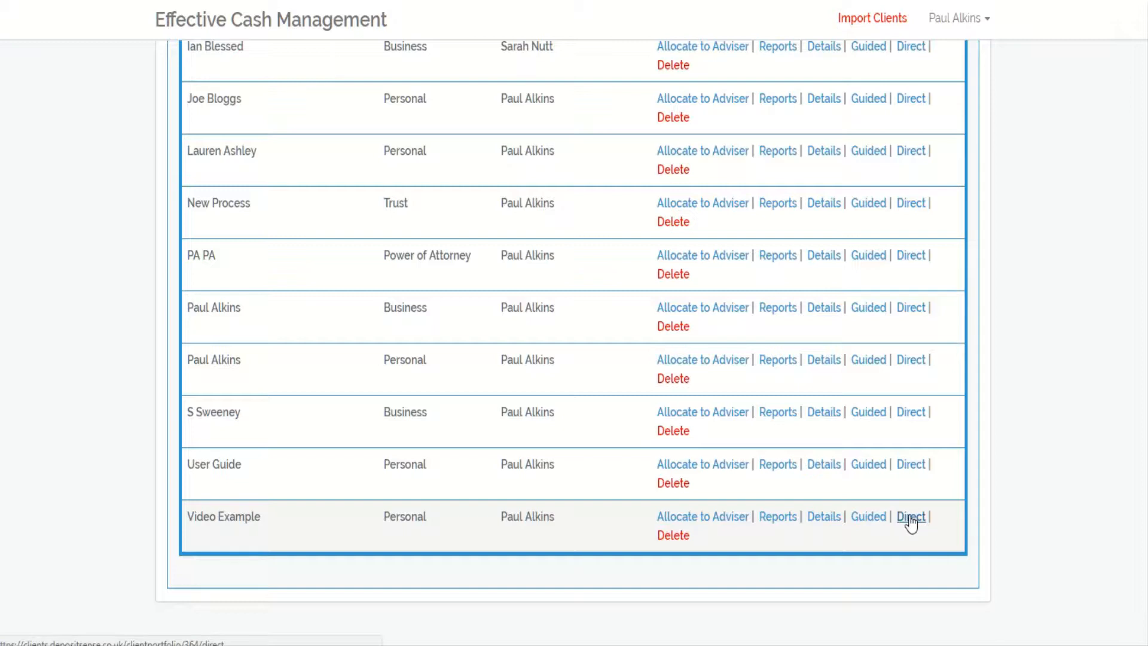
# - Open the Video Example client's Direct portfolio page and review its existing accounts
pyautogui.click(906, 522)
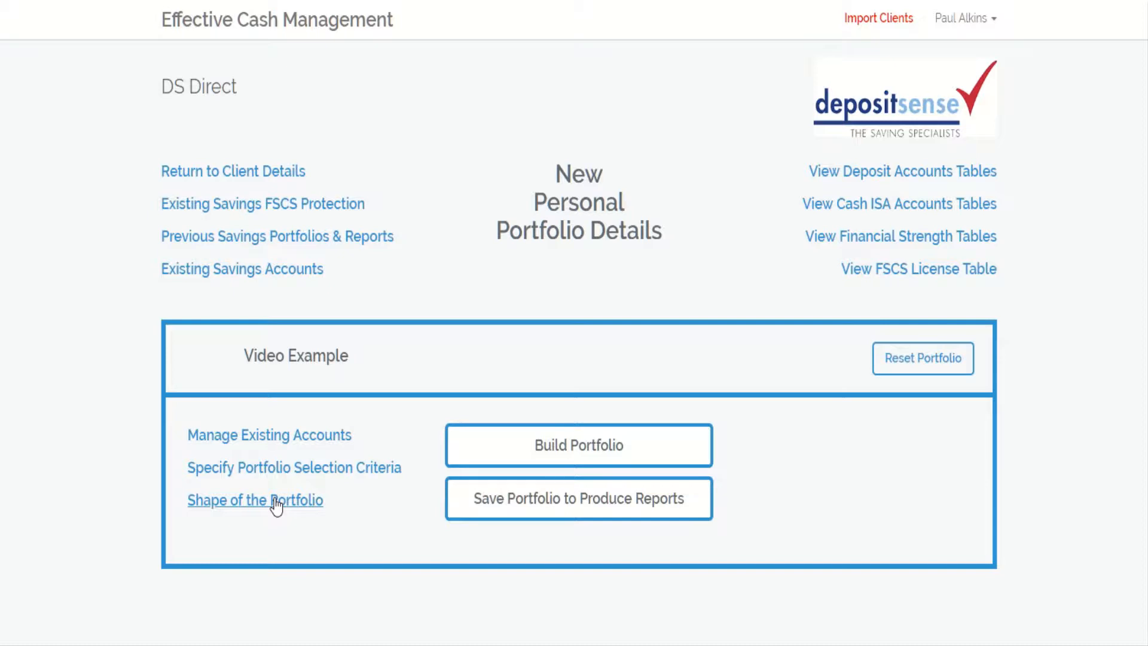
pyautogui.click(277, 435)
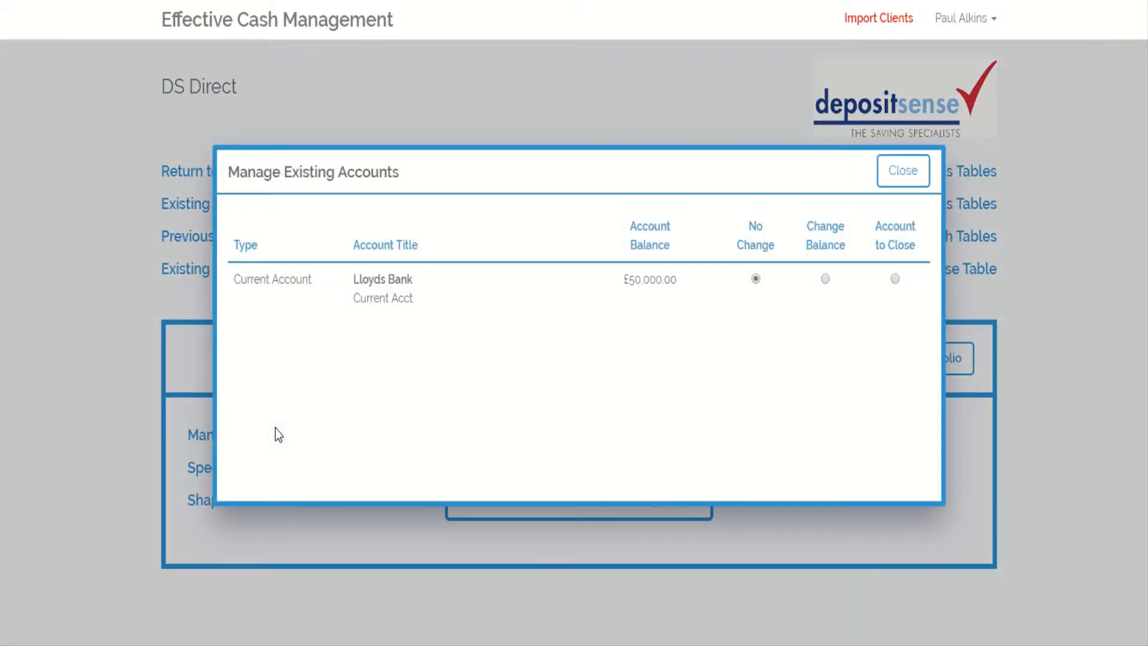
pyautogui.click(902, 170)
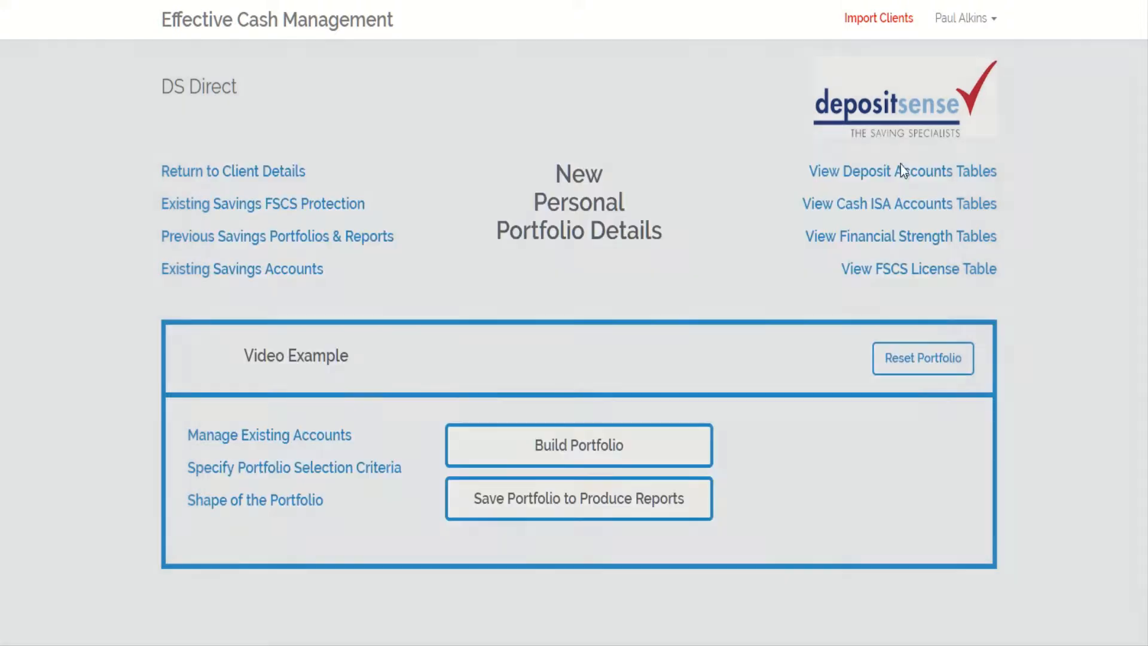
# - Shape the portfolio with 250000 each in the Instant, 1 Year, 2 Year and 3 Year deposit durations
pyautogui.click(242, 501)
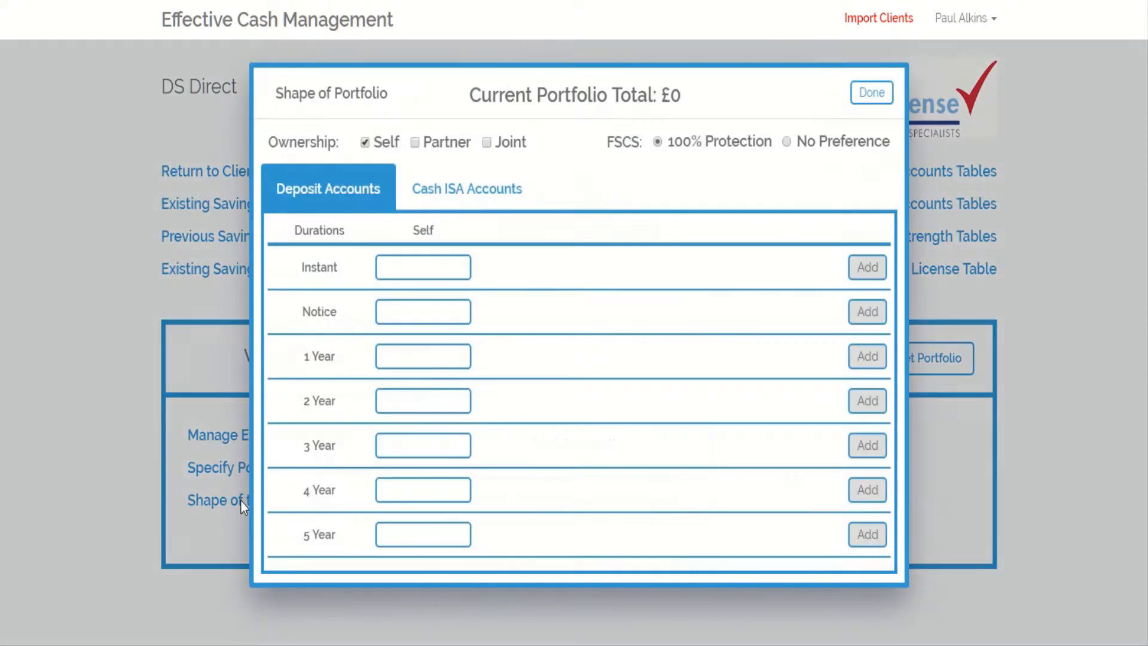
pyautogui.click(414, 271)
pyautogui.write('250000')
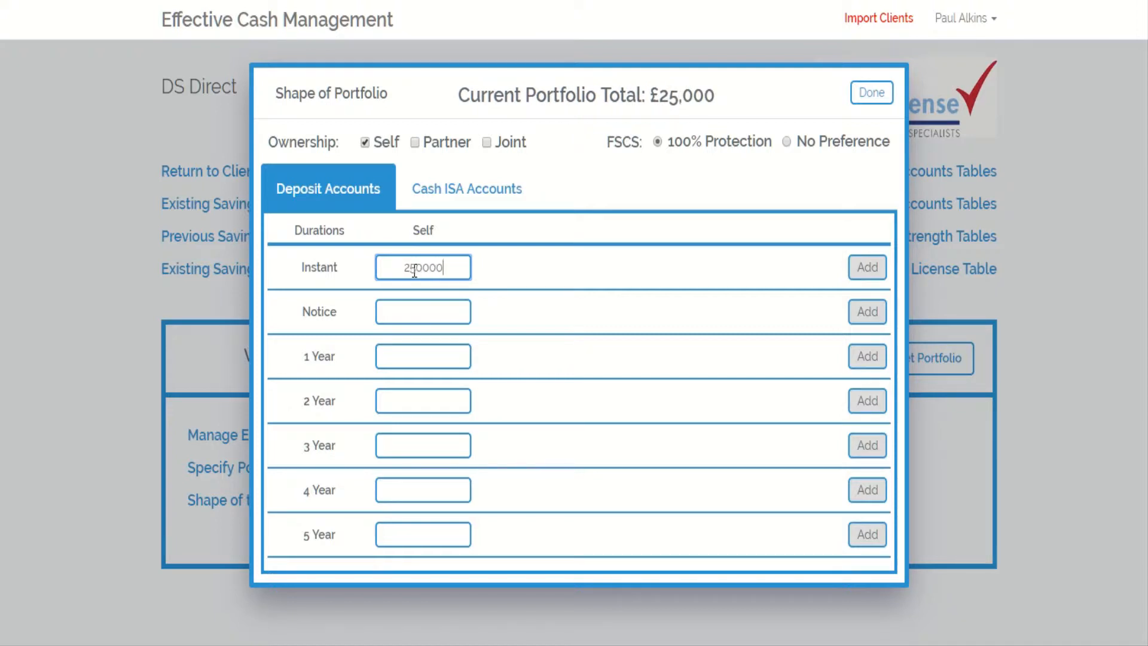
pyautogui.click(423, 357)
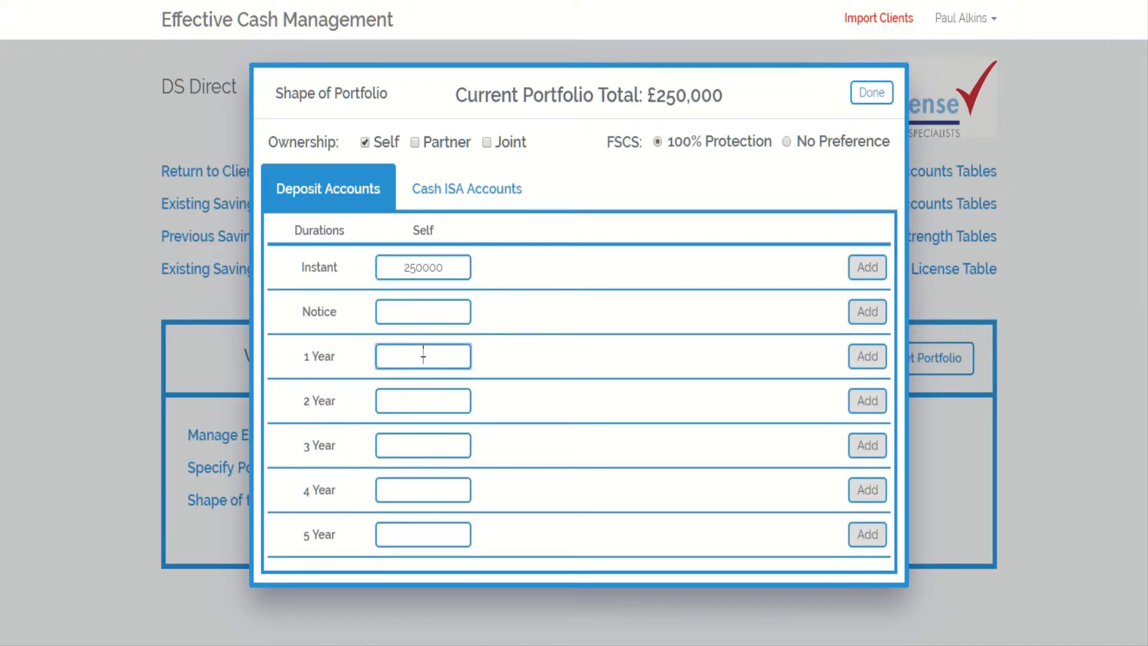
pyautogui.write('250000')
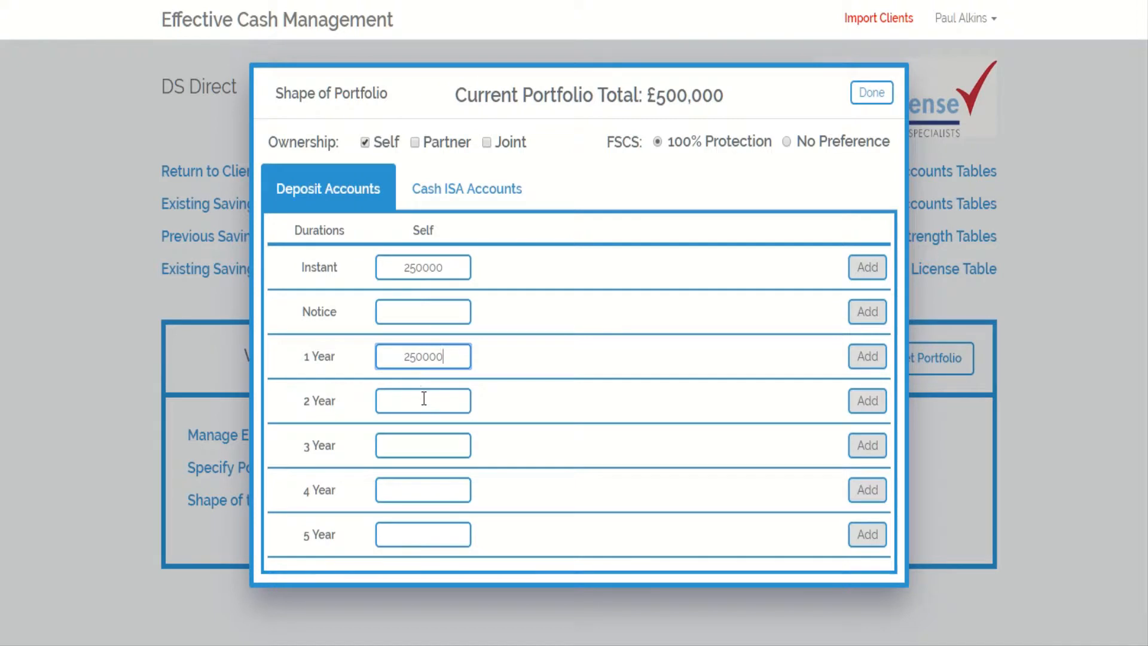
pyautogui.click(424, 398)
pyautogui.write('250000')
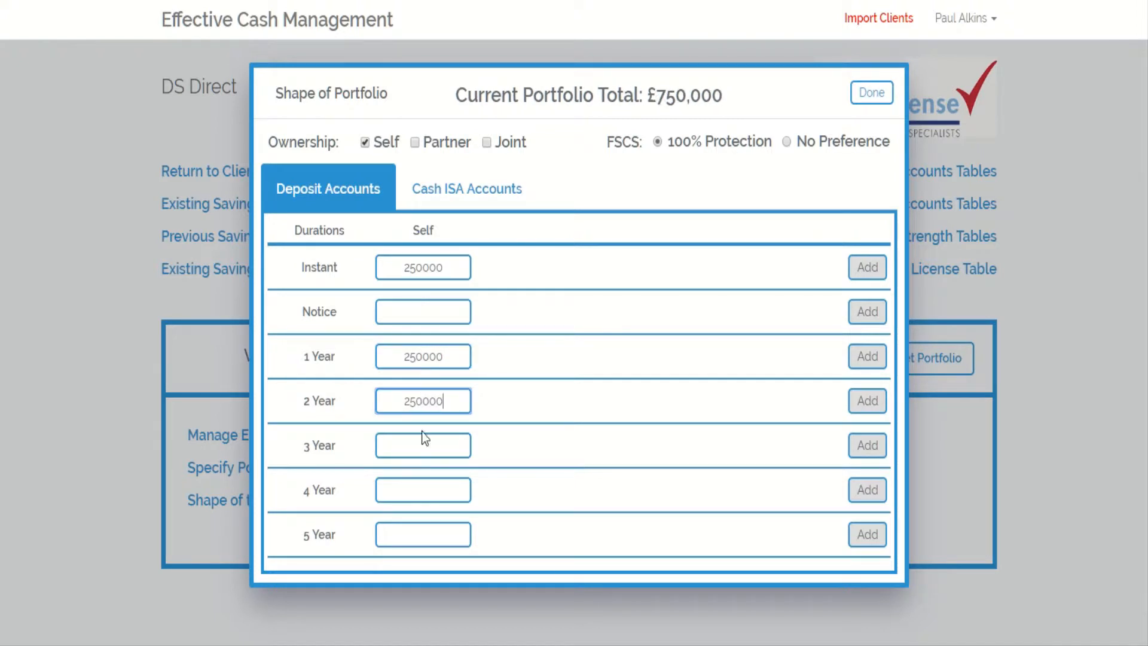
pyautogui.click(424, 444)
pyautogui.write('250000')
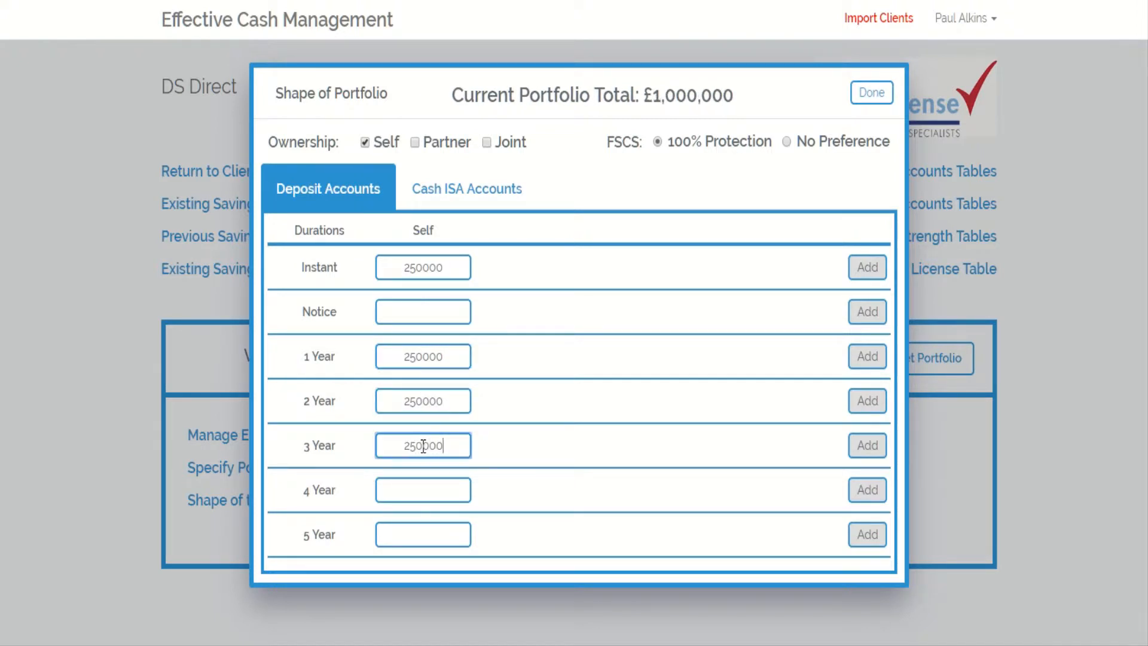
pyautogui.click(872, 92)
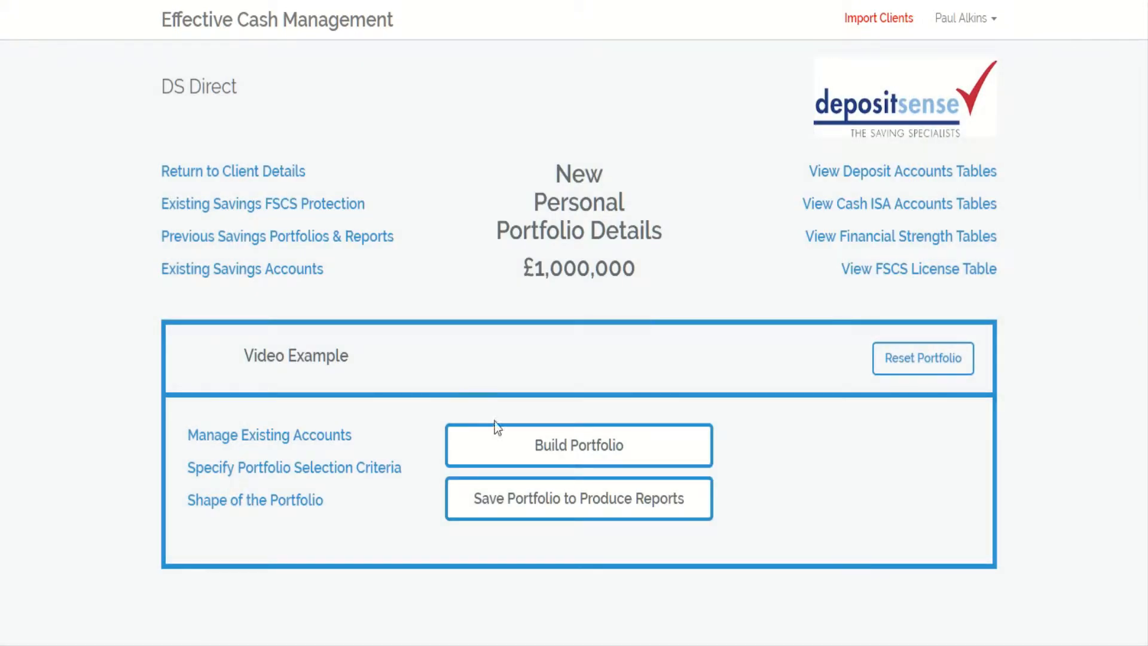
# - Review the portfolio selection criteria and build the portfolio
pyautogui.click(317, 473)
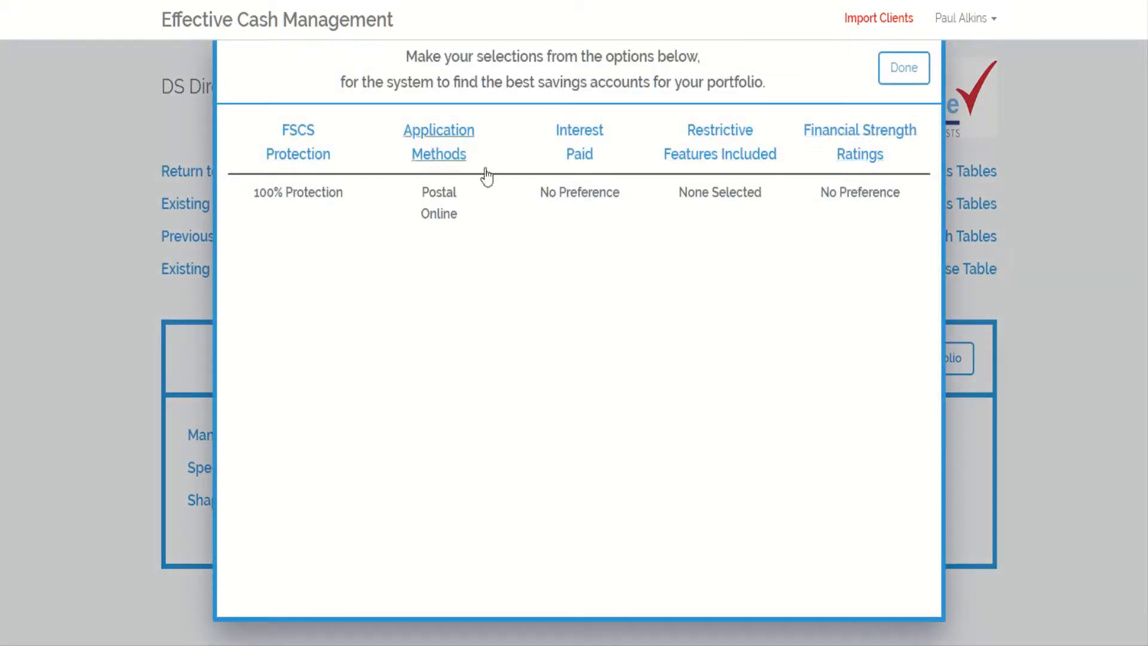
pyautogui.click(902, 69)
pyautogui.click(561, 456)
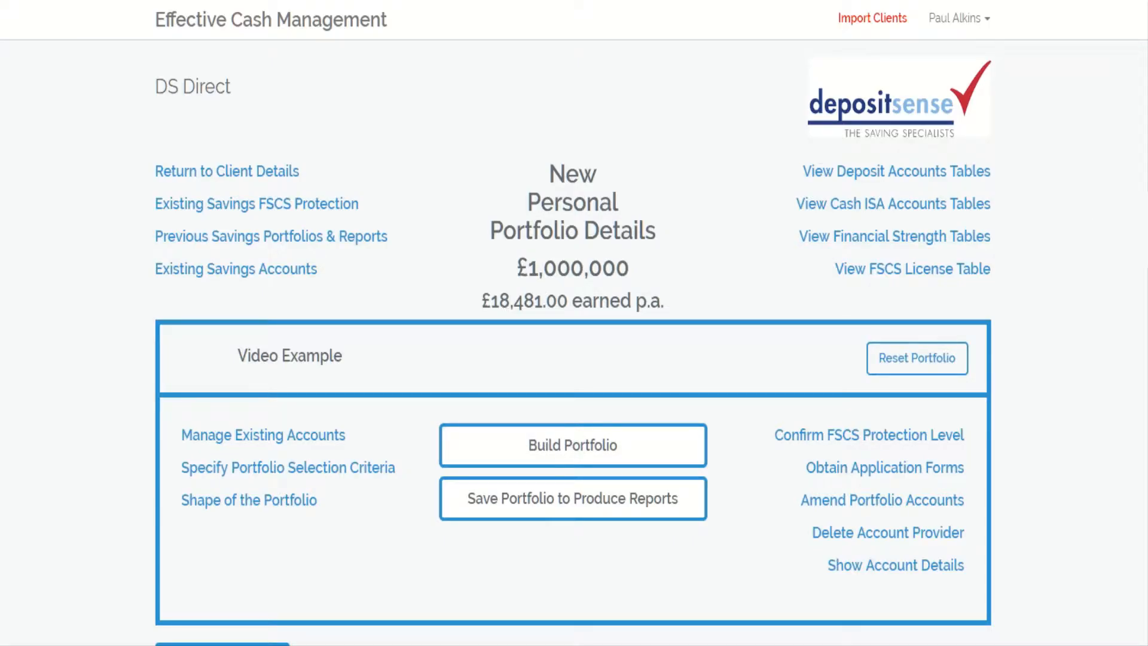
# - Examine the recommended deposit accounts and the list of application forms
pyautogui.scroll(-8, 573, 343)
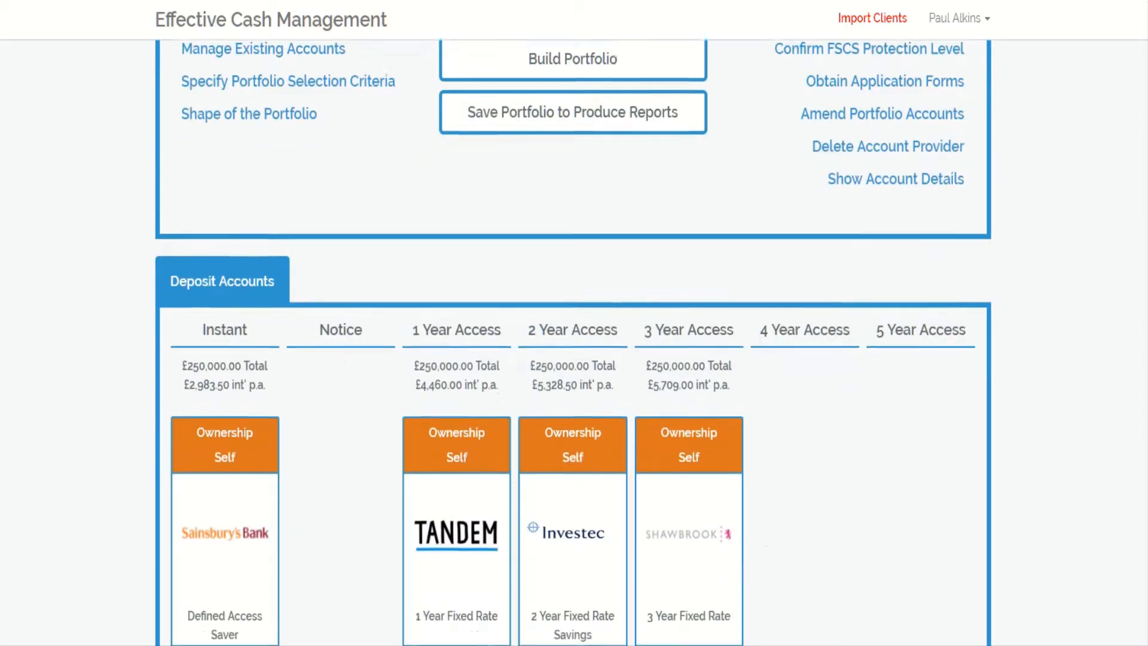
pyautogui.scroll(-7, 573, 338)
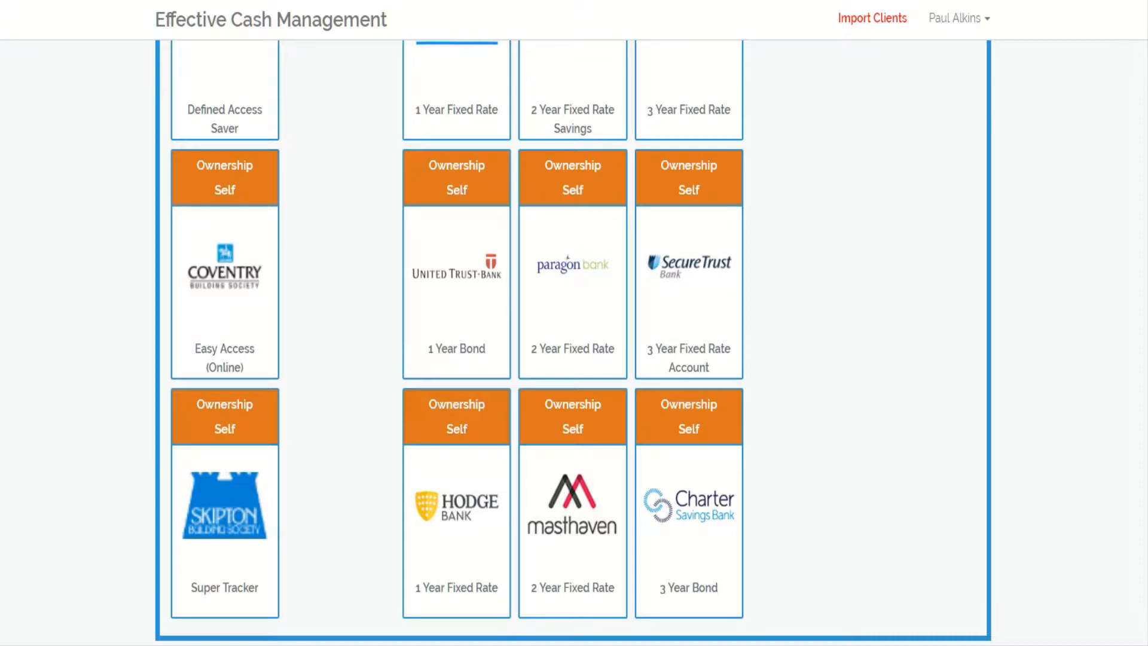
pyautogui.scroll(12, 573, 341)
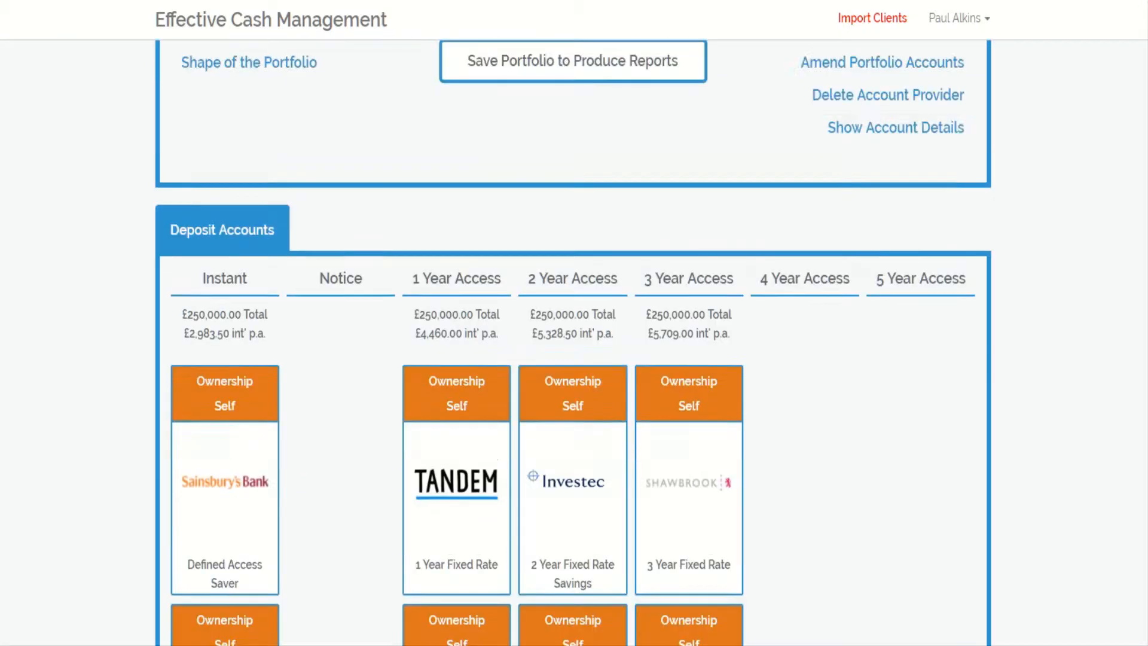
pyautogui.click(875, 291)
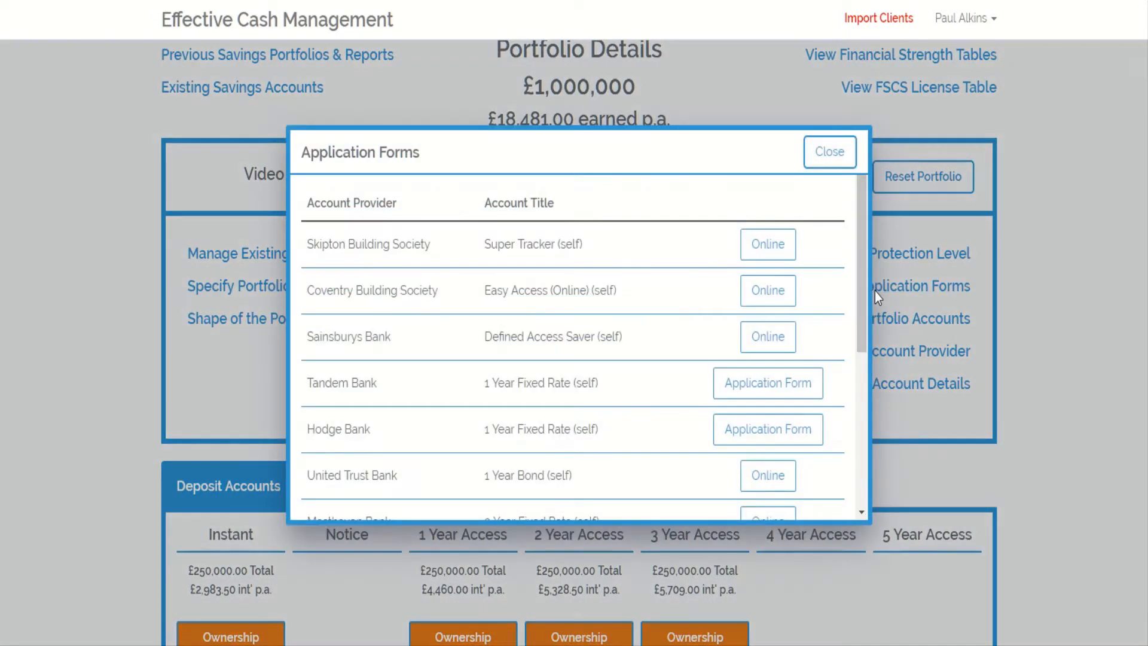
pyautogui.moveTo(862, 282); pyautogui.dragTo(859, 305)
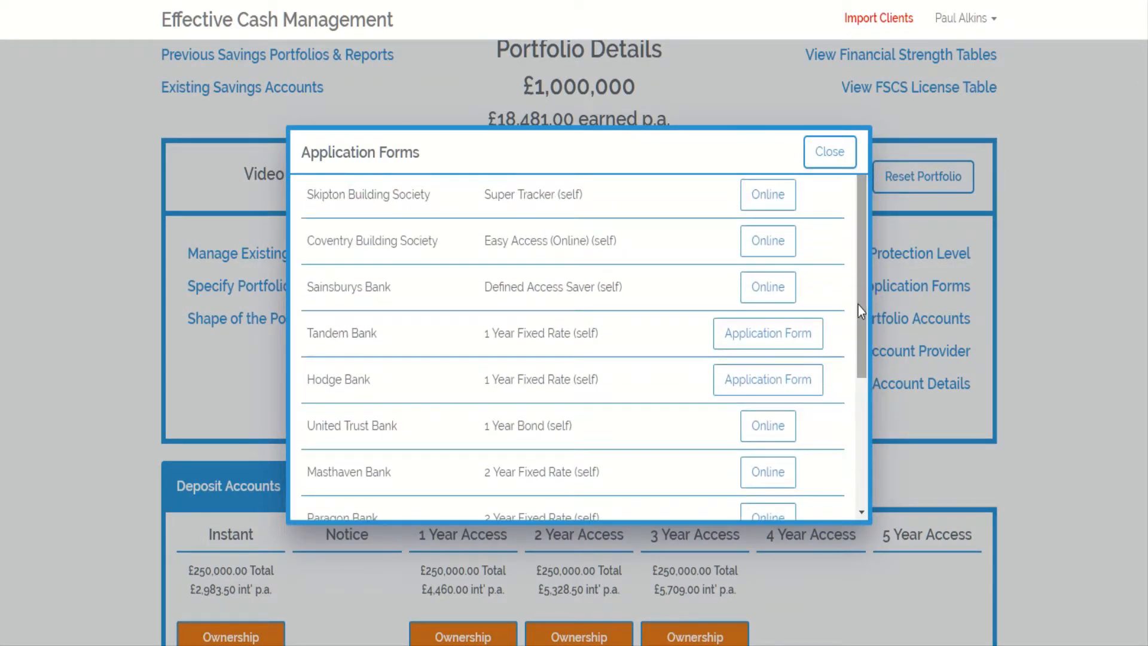
pyautogui.click(830, 153)
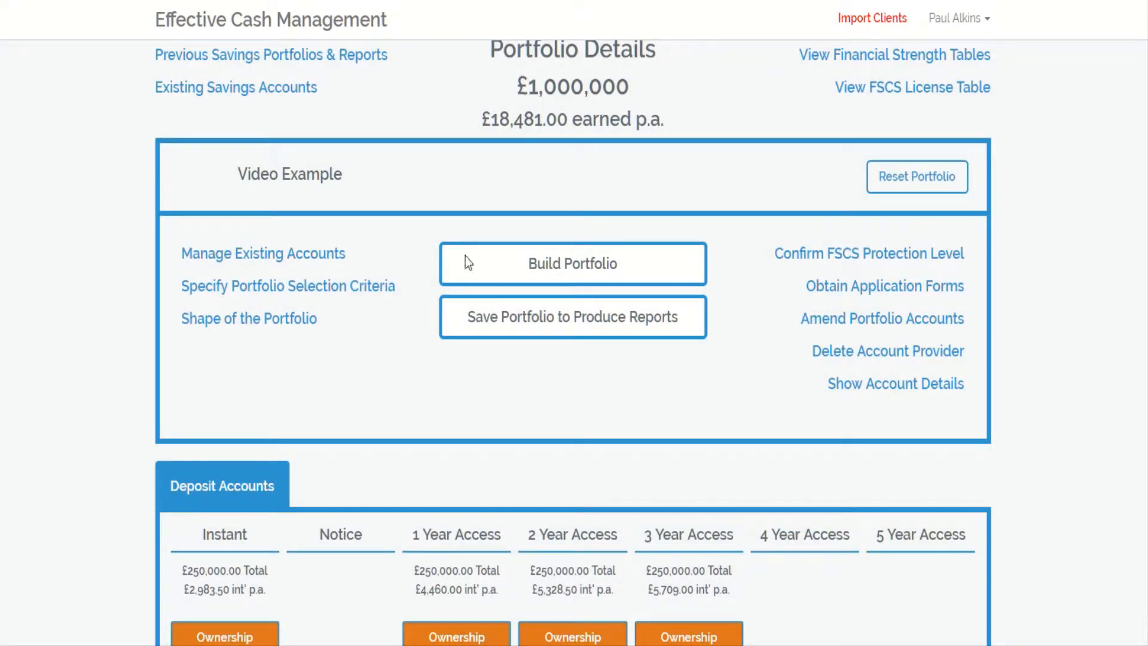
# - Set the portfolio's FSCS preference to No Preference and rebuild the portfolio
pyautogui.click(249, 318)
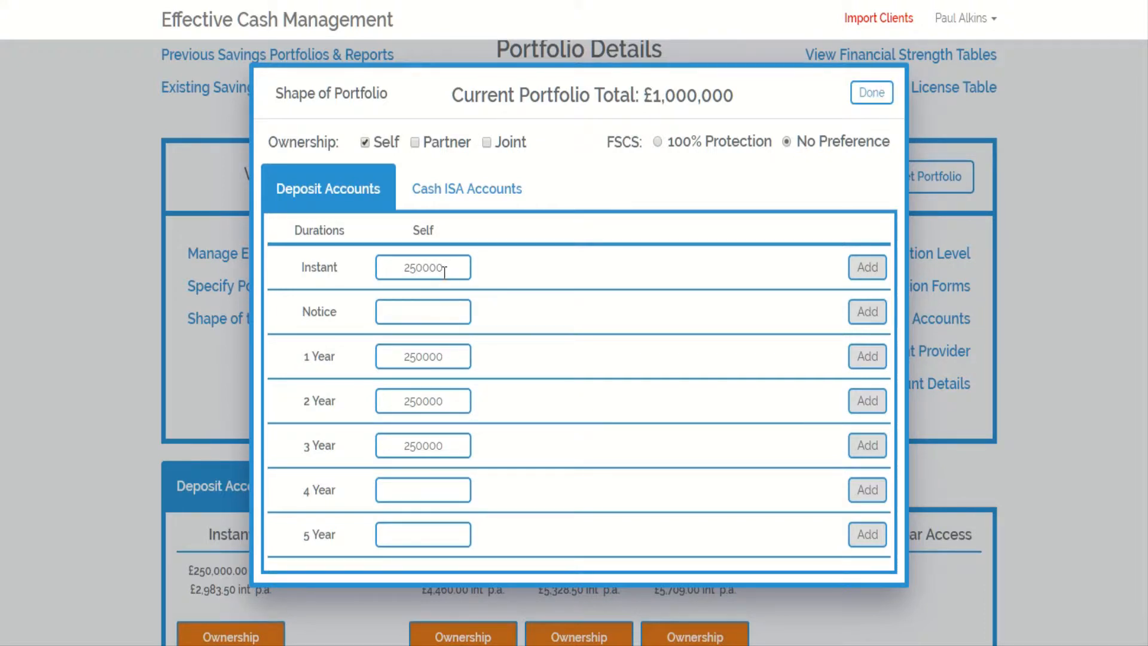
pyautogui.click(873, 93)
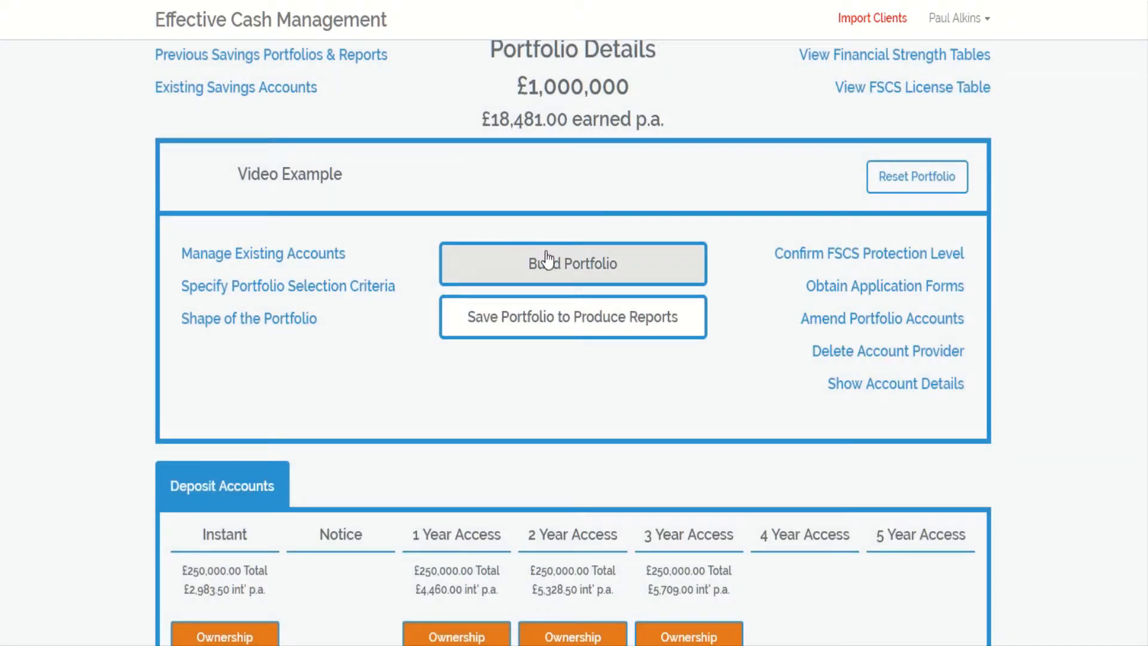
pyautogui.click(547, 258)
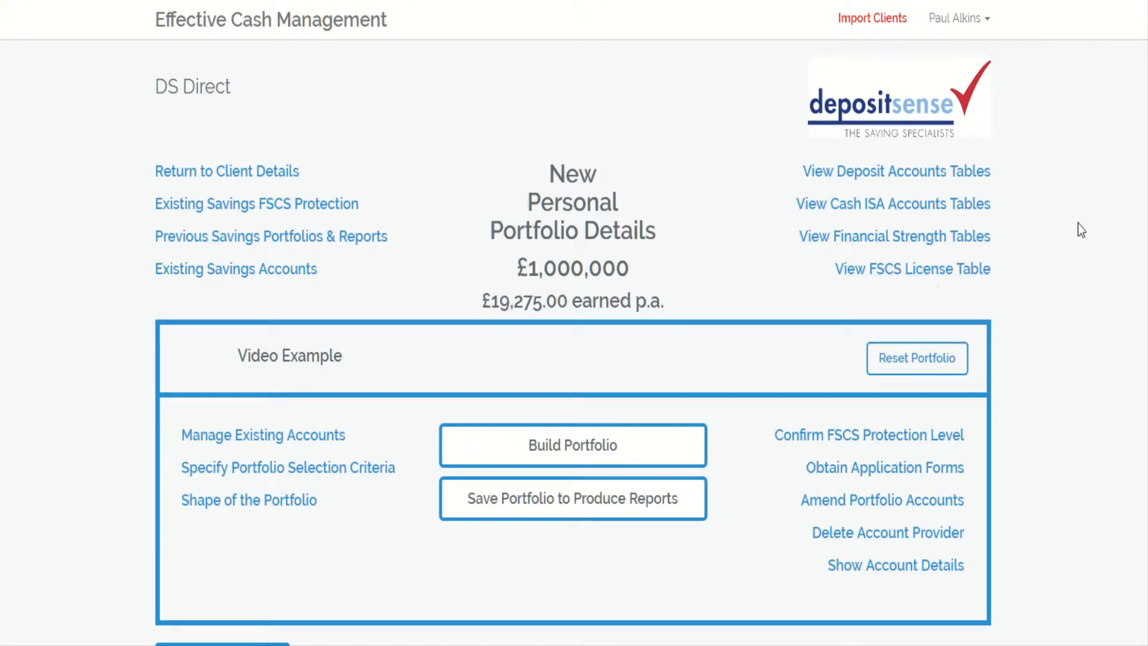
# - Switch the portfolio's deposit accounts into amend mode
pyautogui.scroll(-6, 573, 339)
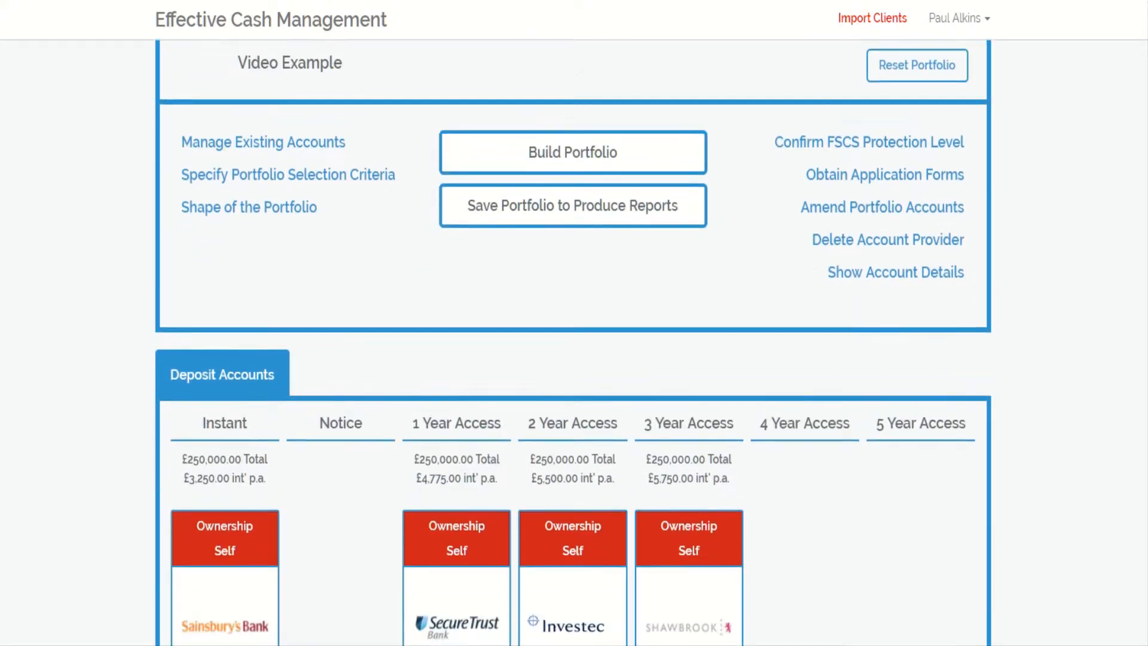
pyautogui.scroll(-1, 573, 340)
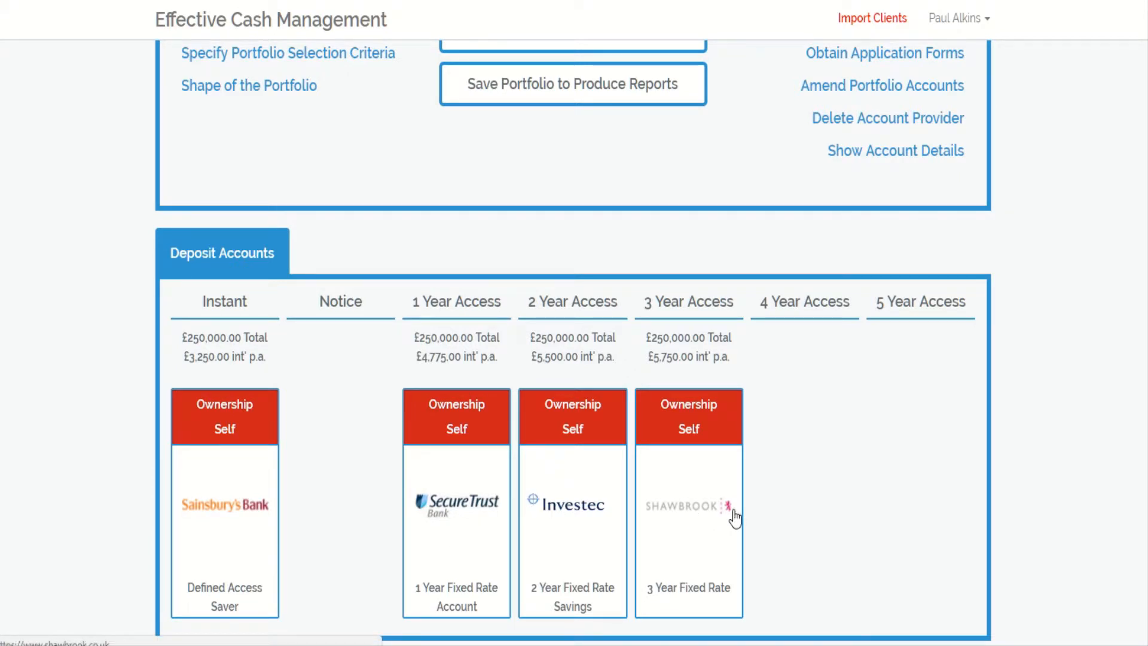
pyautogui.click(883, 90)
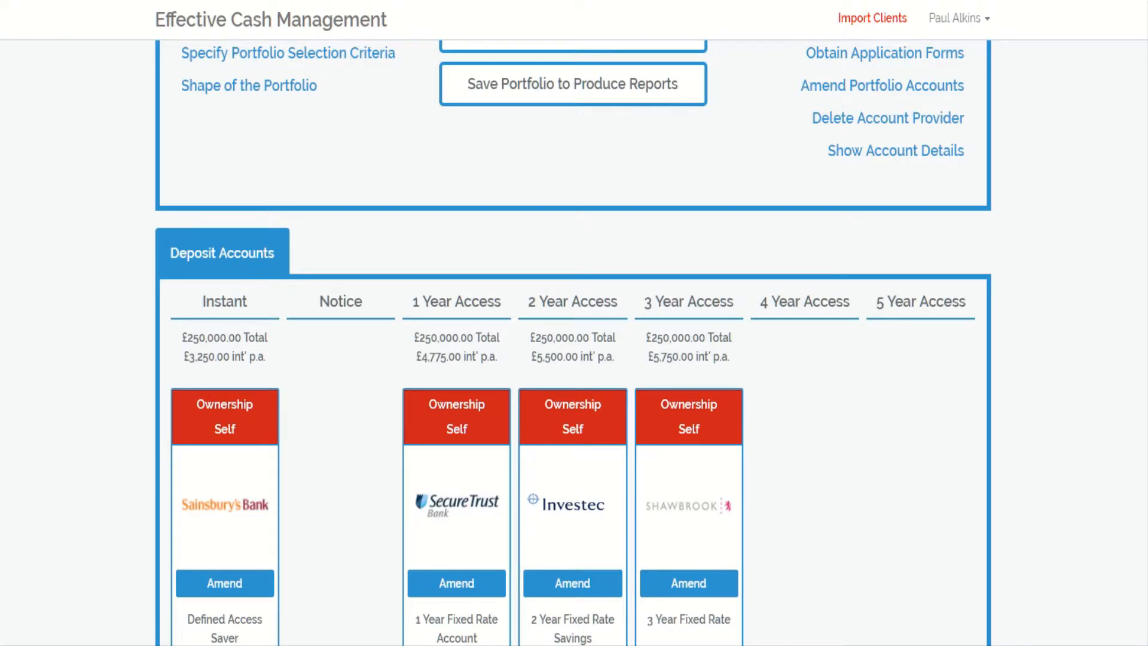
# - Split the Instant allocation into two rows of 125000 each in the portfolio shape
pyautogui.scroll(5, 329, 347)
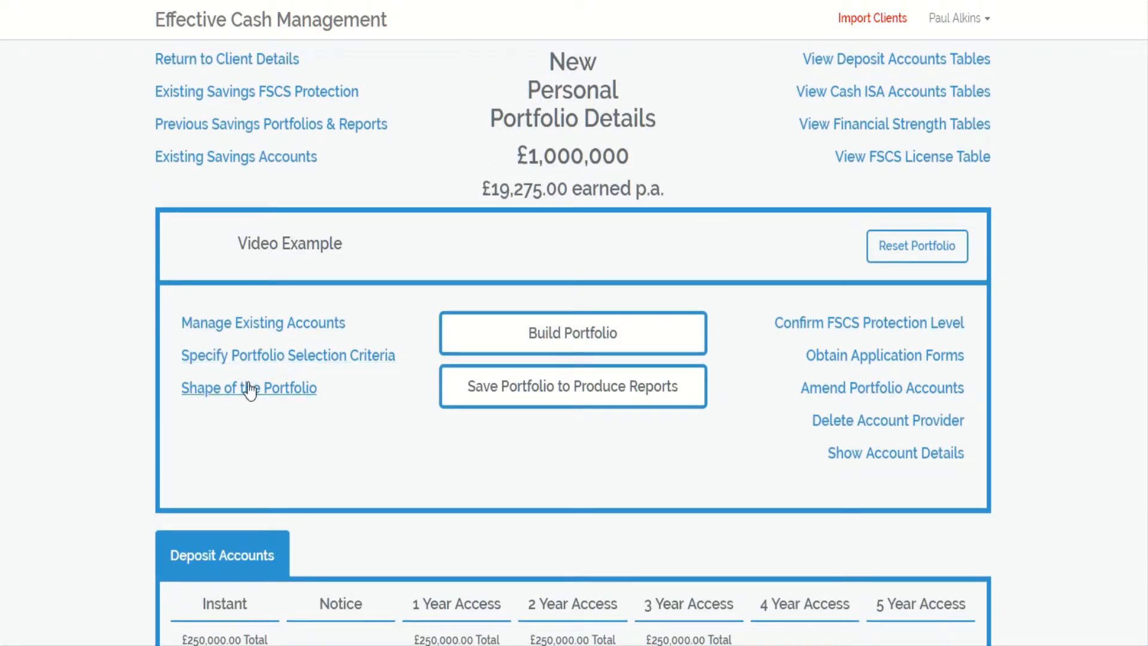
pyautogui.click(250, 388)
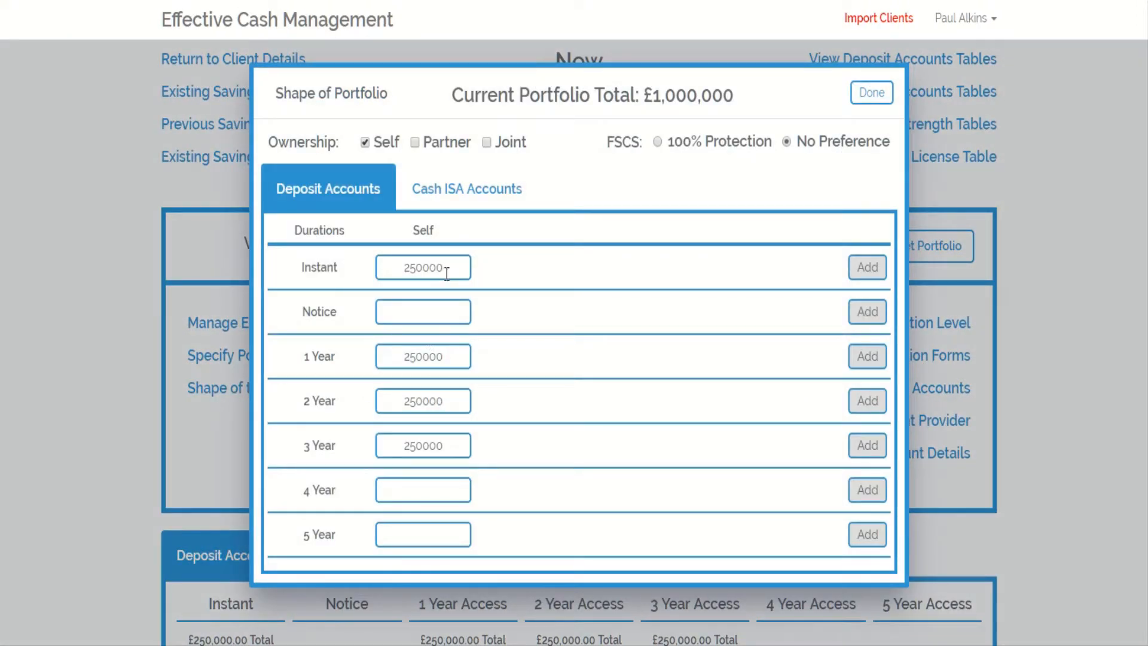
pyautogui.click(868, 267)
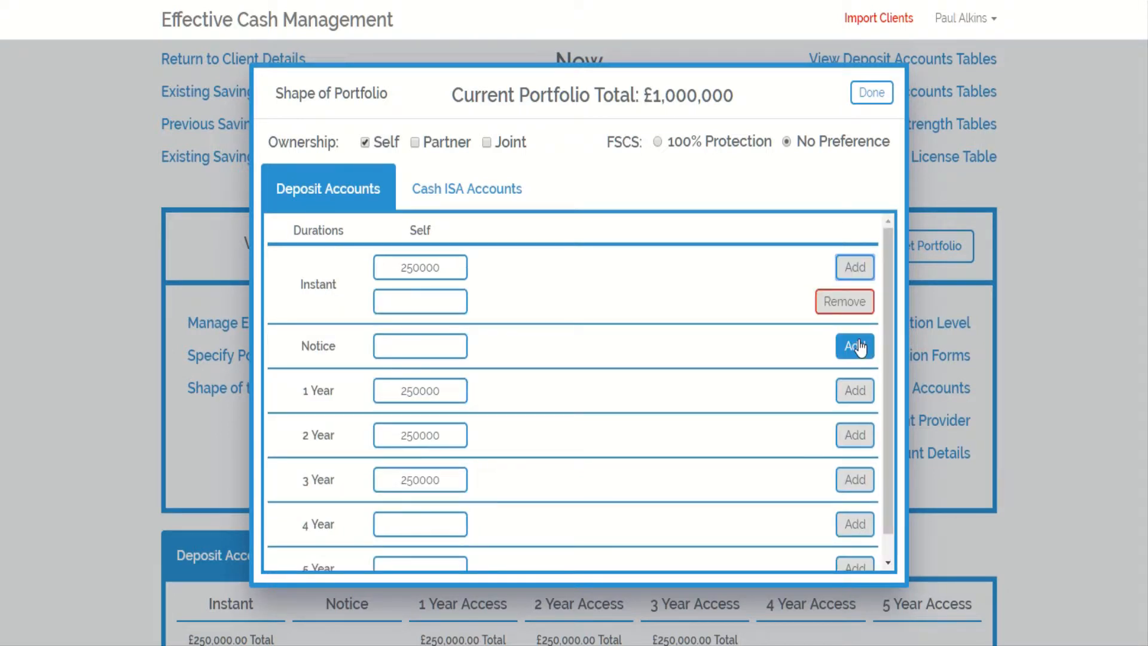
pyautogui.moveTo(466, 266); pyautogui.dragTo(379, 267)
pyautogui.write('1')
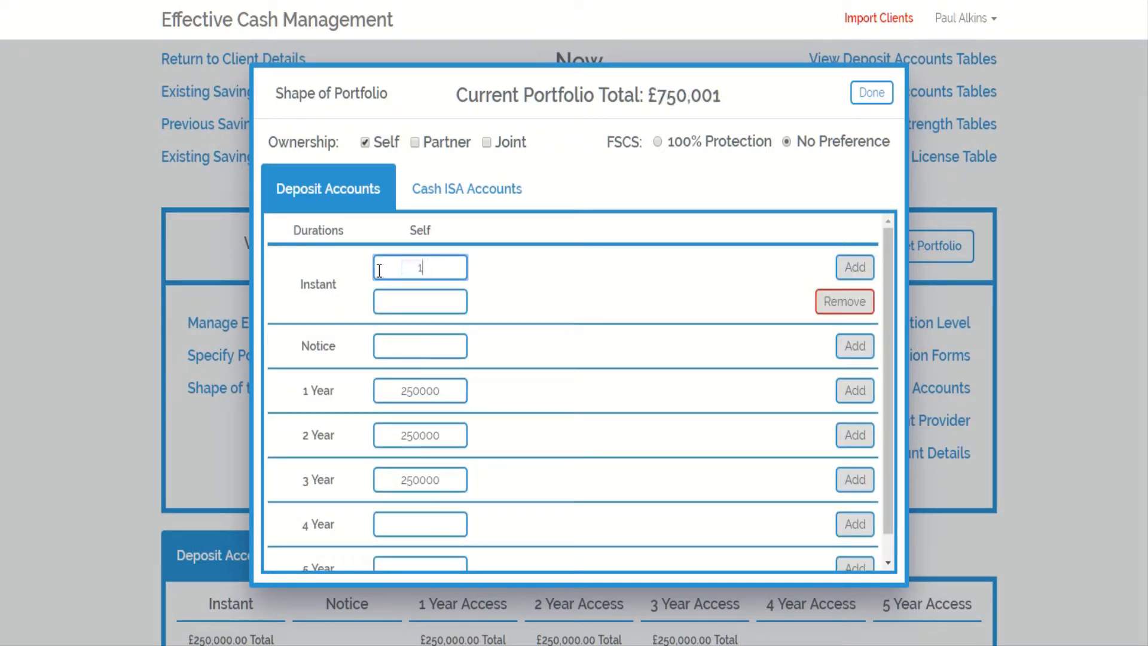
pyautogui.write('25000')
pyautogui.click(412, 299)
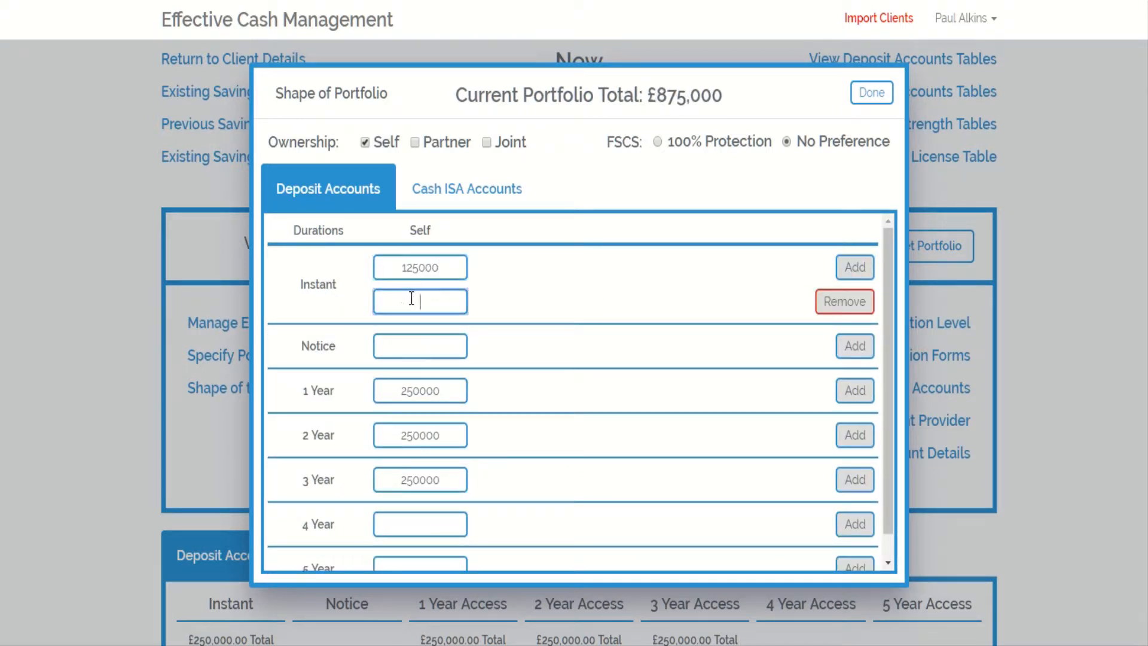
pyautogui.write('125000')
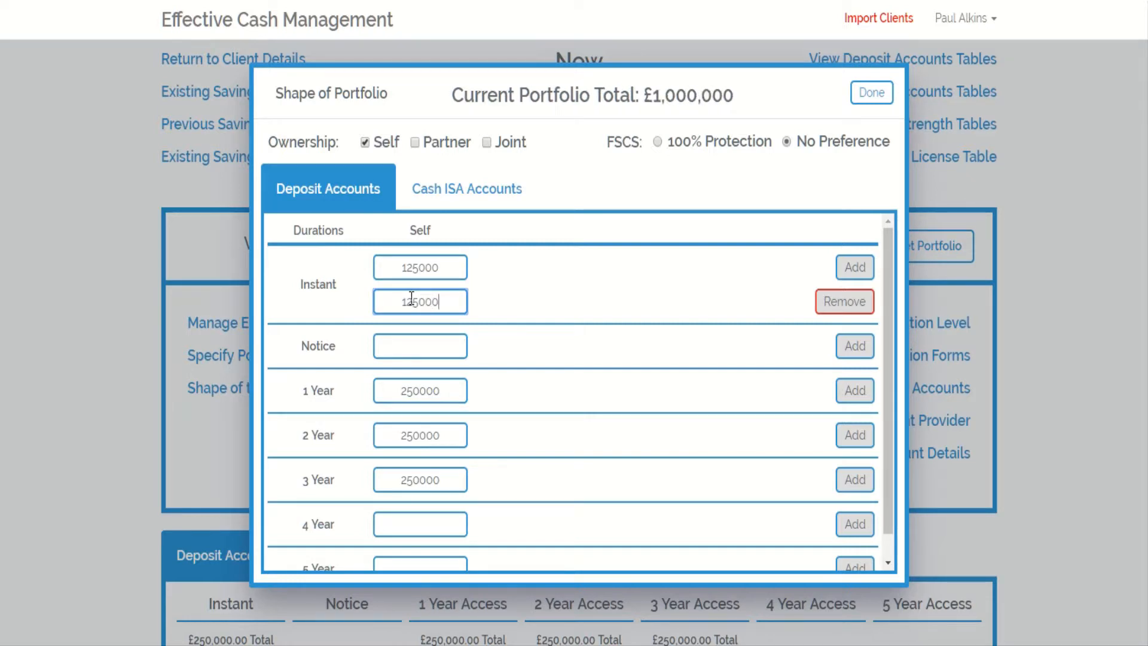
# - Split the 1 Year allocation into two rows of 125000 each
pyautogui.click(844, 395)
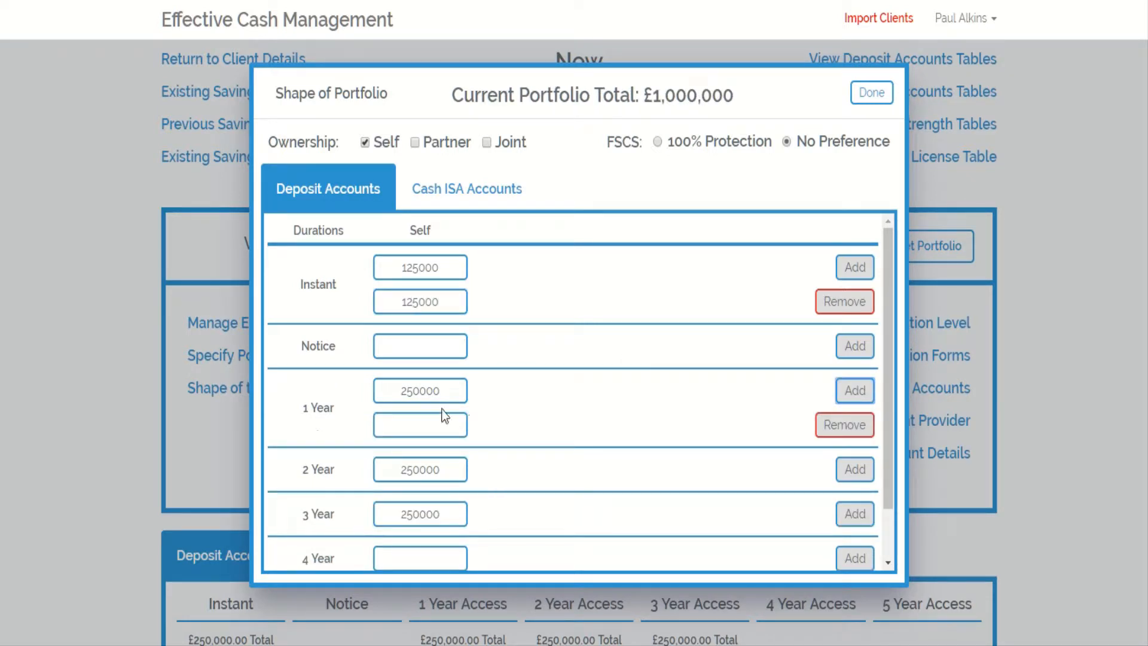
pyautogui.click(439, 392)
pyautogui.moveTo(439, 392); pyautogui.dragTo(386, 391)
pyautogui.write('125000')
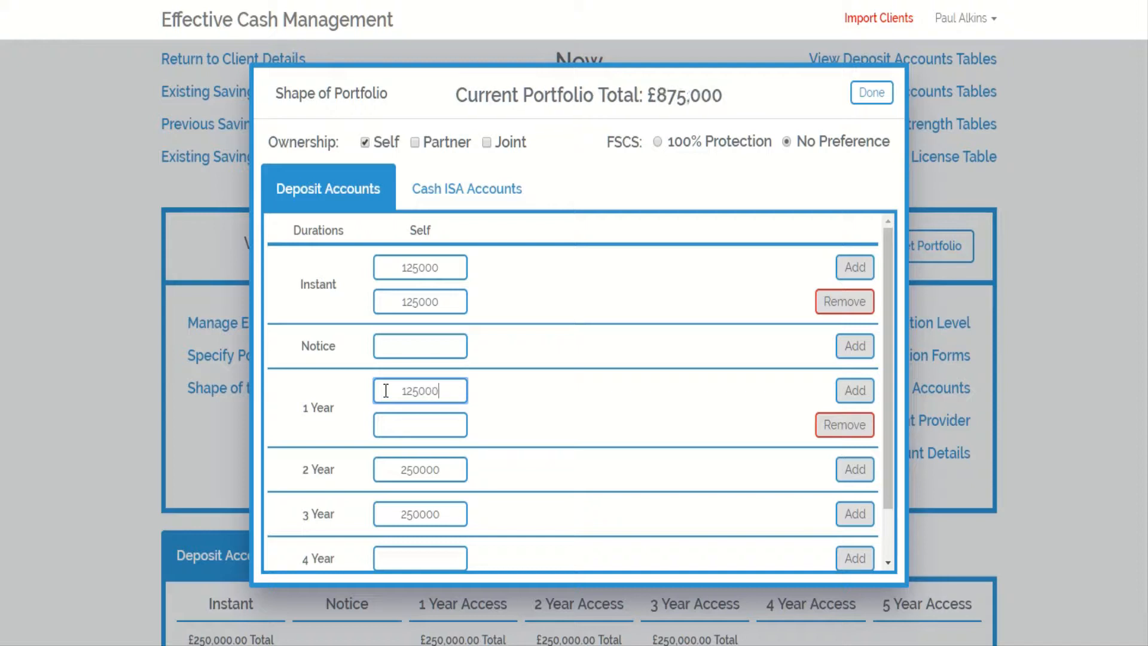
pyautogui.click(412, 423)
pyautogui.write('1')
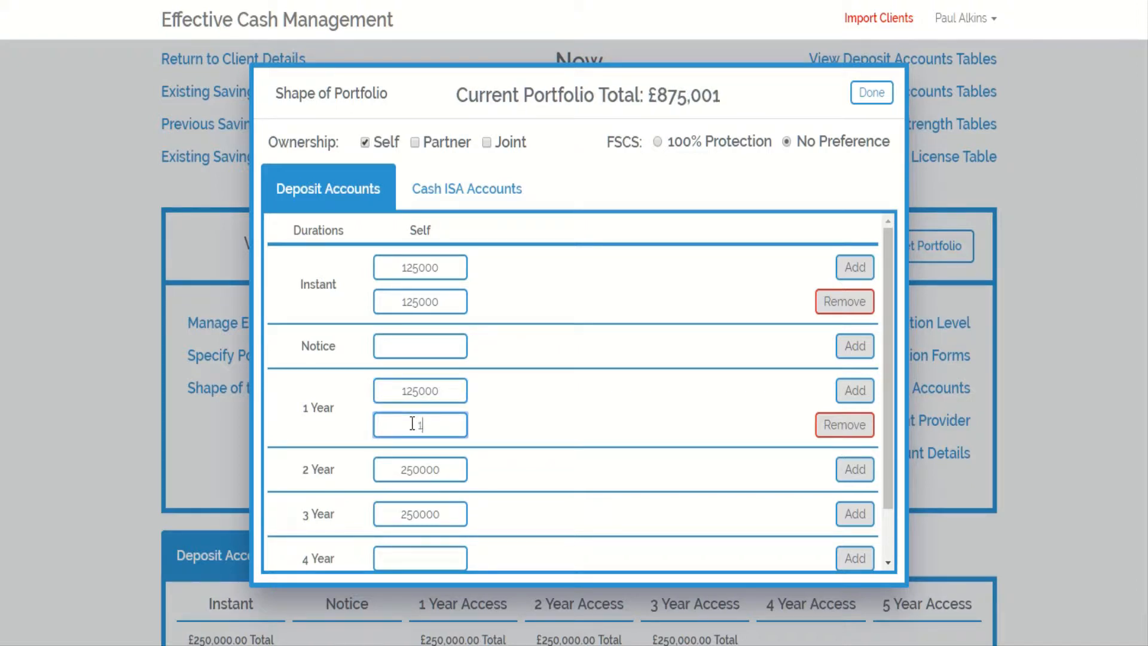
pyautogui.write('25000')
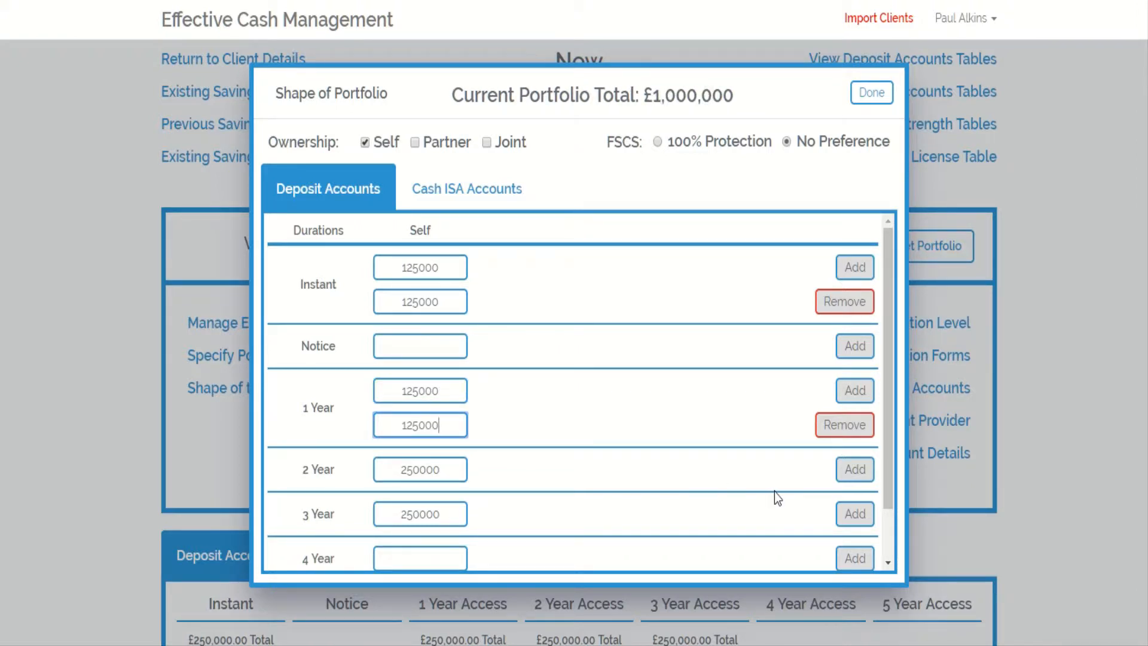
# - Split the 2 Year allocation into two rows of 125000 each
pyautogui.click(861, 476)
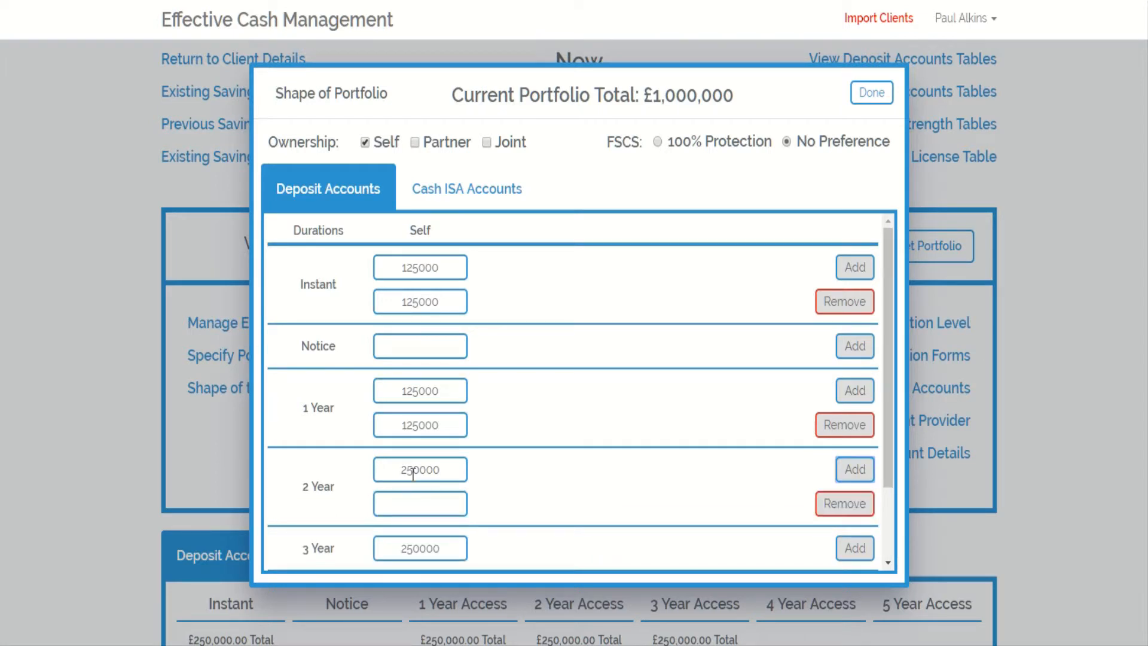
pyautogui.moveTo(451, 473); pyautogui.dragTo(374, 472)
pyautogui.write('125000')
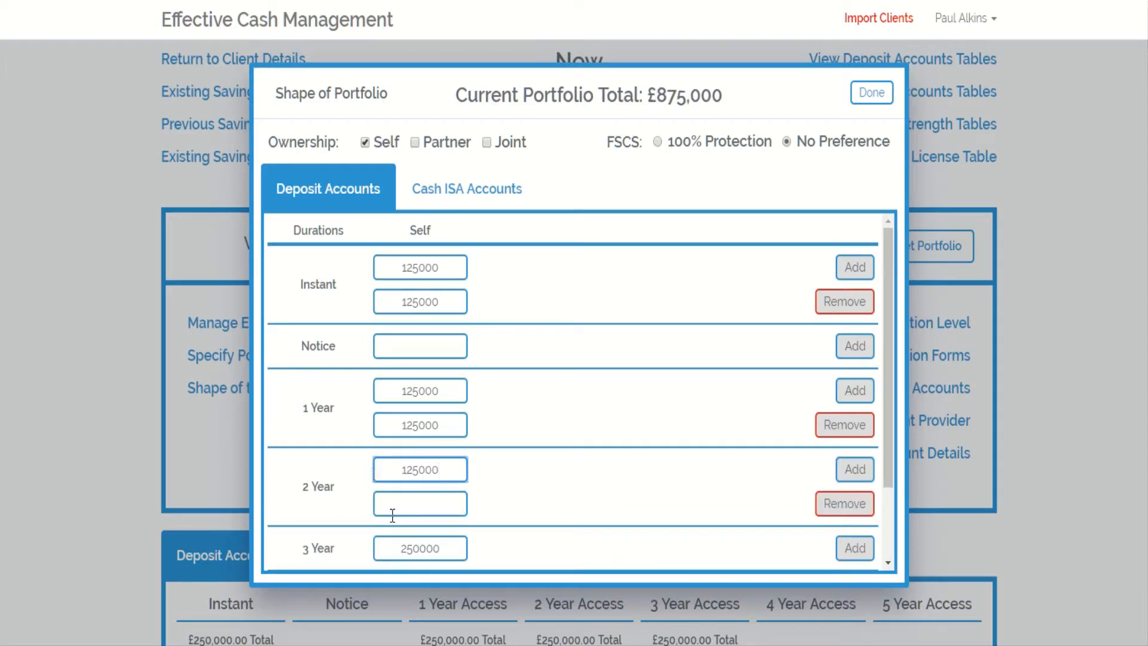
pyautogui.click(433, 494)
pyautogui.write('125000')
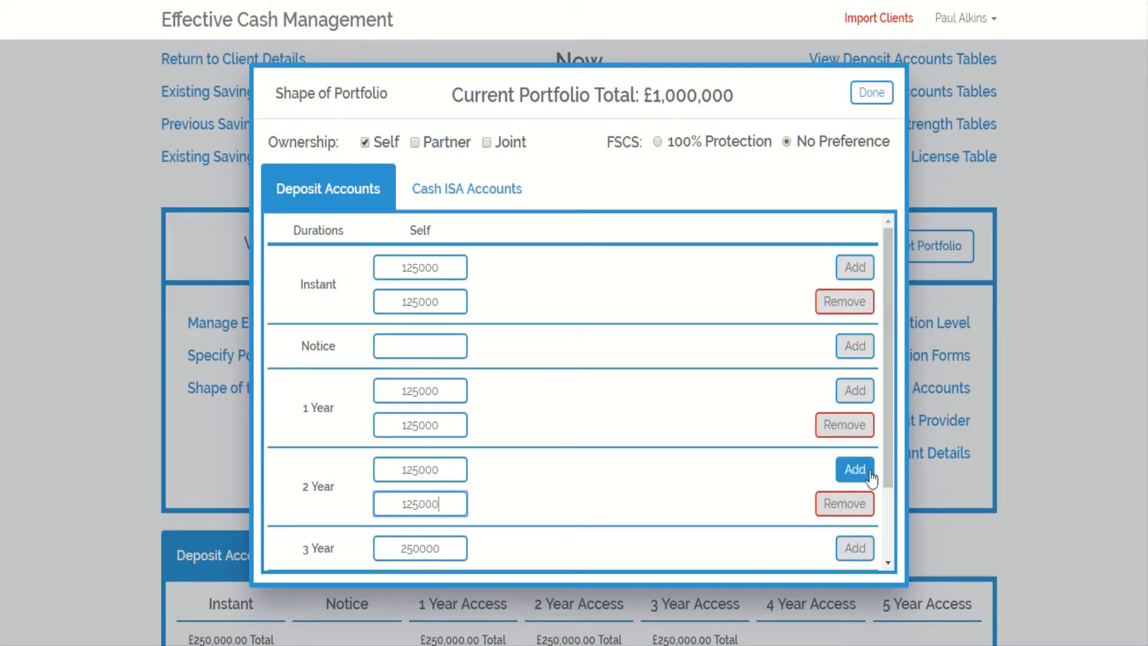
# - Split the 3 Year allocation into two rows of 125000 each
pyautogui.moveTo(887, 470); pyautogui.dragTo(888, 508)
pyautogui.click(867, 498)
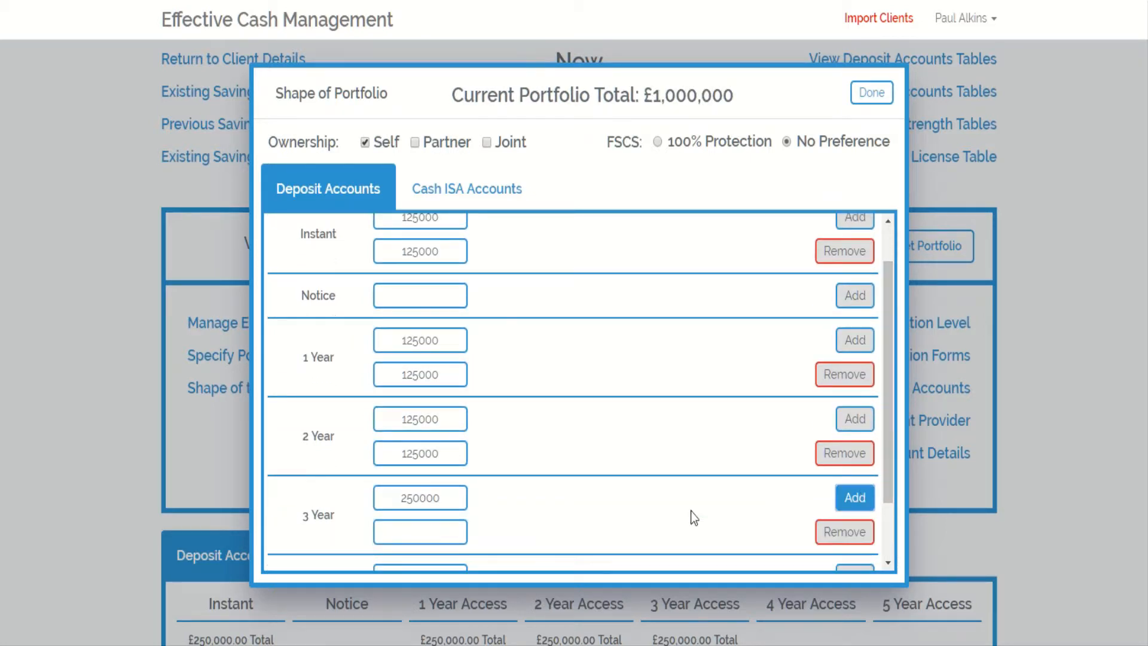
pyautogui.moveTo(453, 499); pyautogui.dragTo(384, 499)
pyautogui.write('125000')
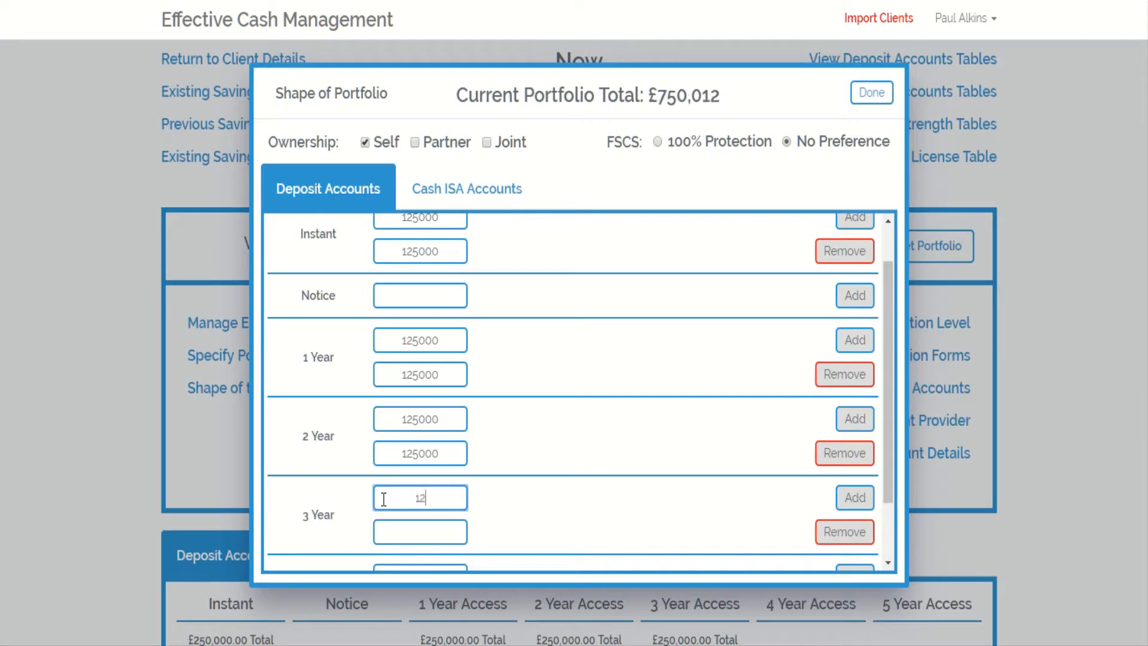
pyautogui.click(414, 530)
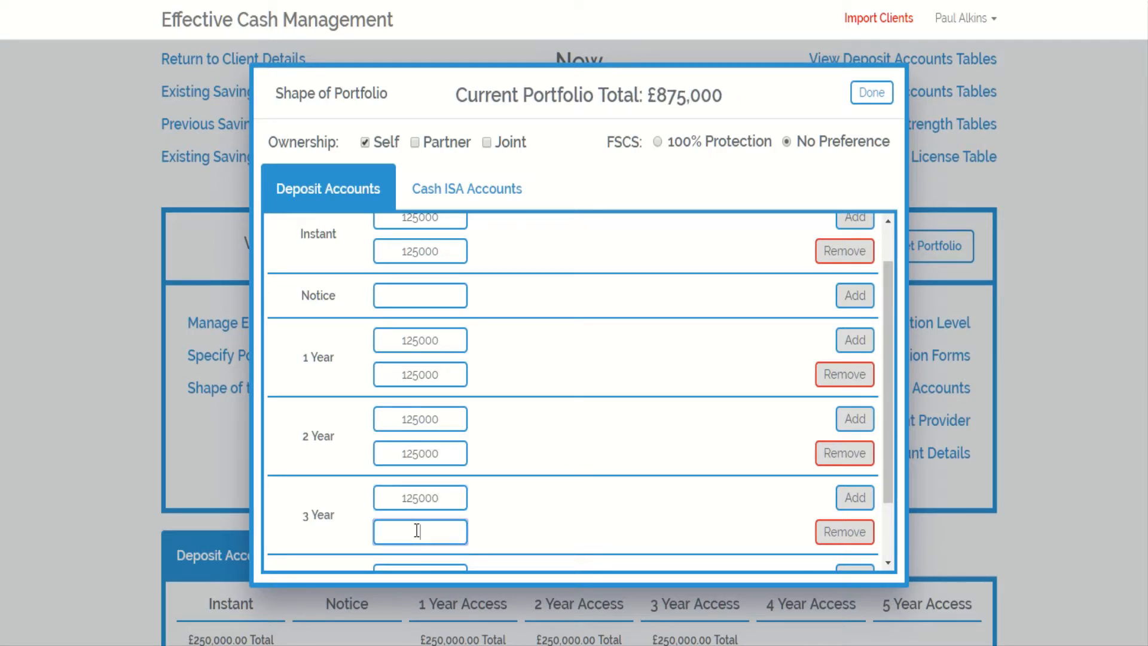
pyautogui.write('125000')
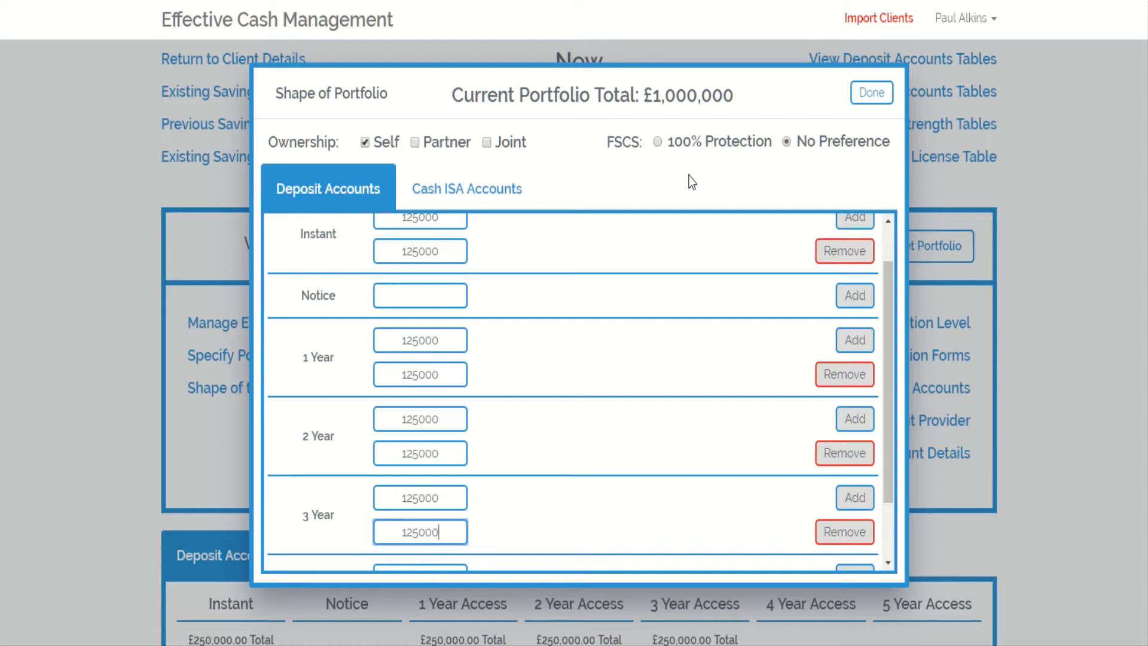
# - Close the portfolio shape and rebuild the portfolio
pyautogui.click(866, 97)
pyautogui.click(552, 330)
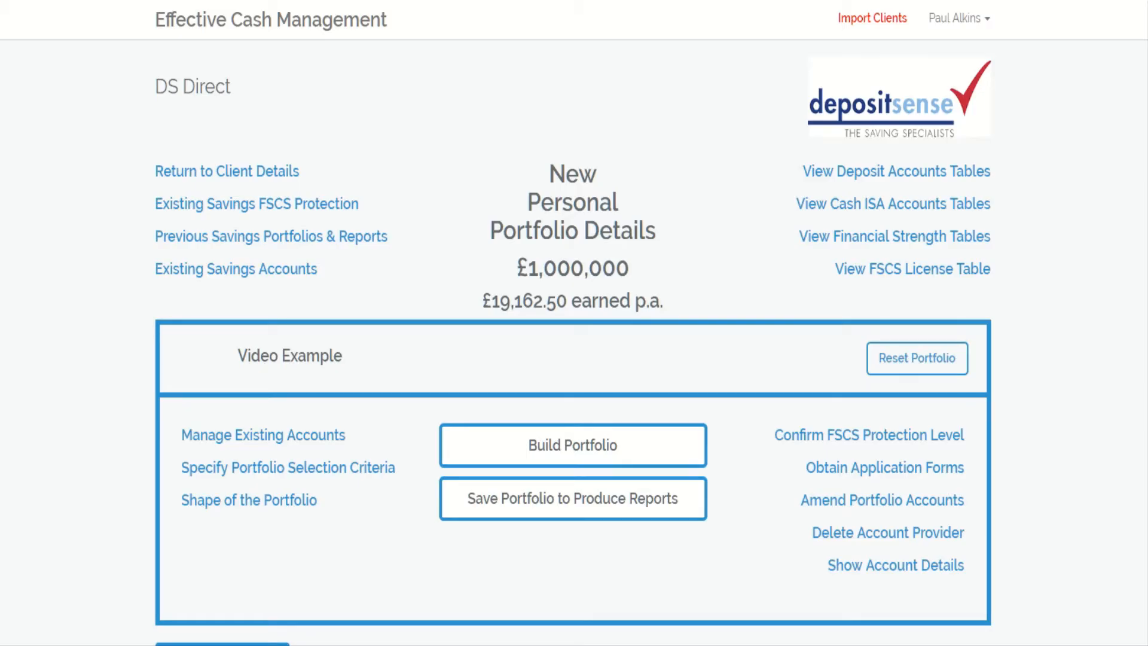
pyautogui.scroll(-9, 573, 342)
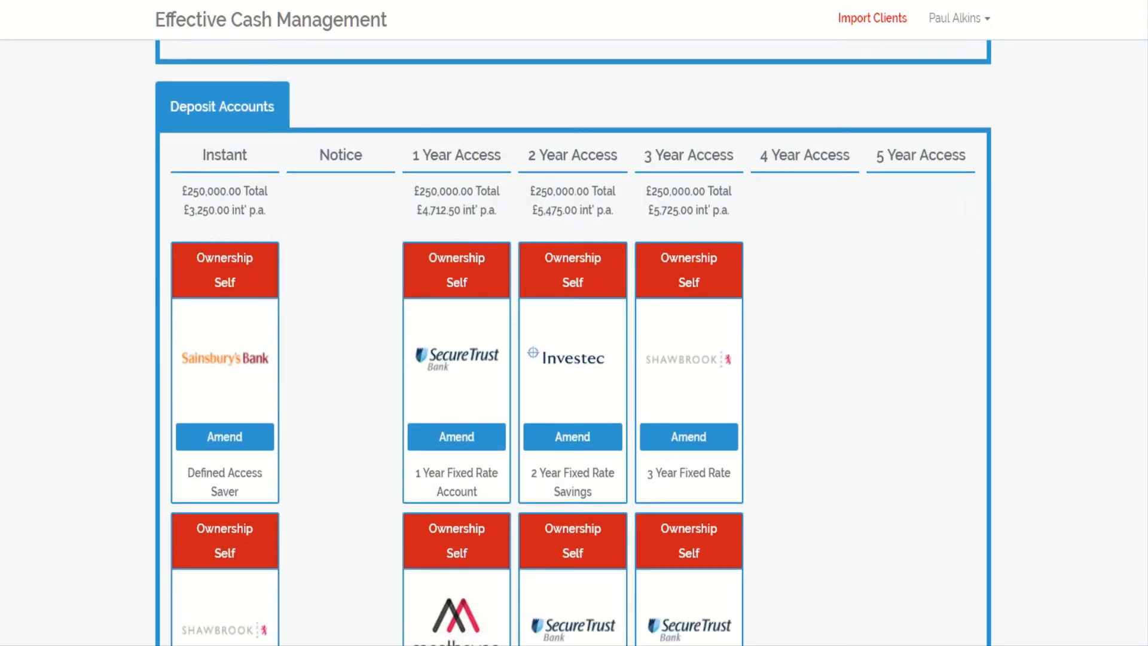
pyautogui.scroll(-3, 573, 343)
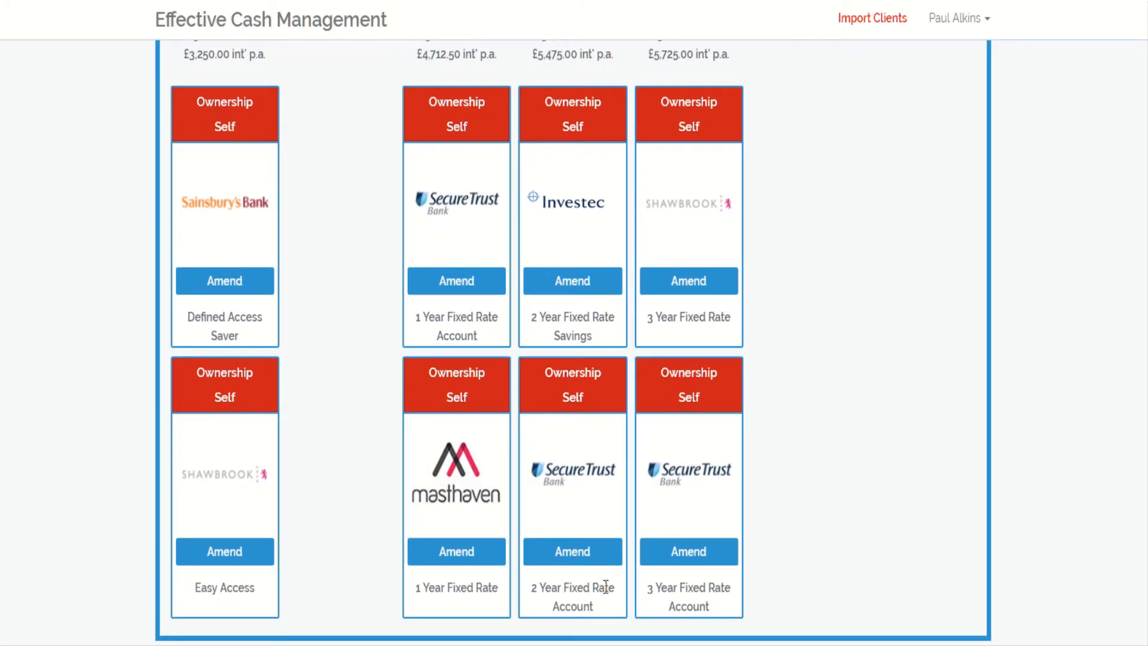
# - Replace the second 3 Year account with the Charter Savings Bank 3 Year Bond
pyautogui.click(700, 553)
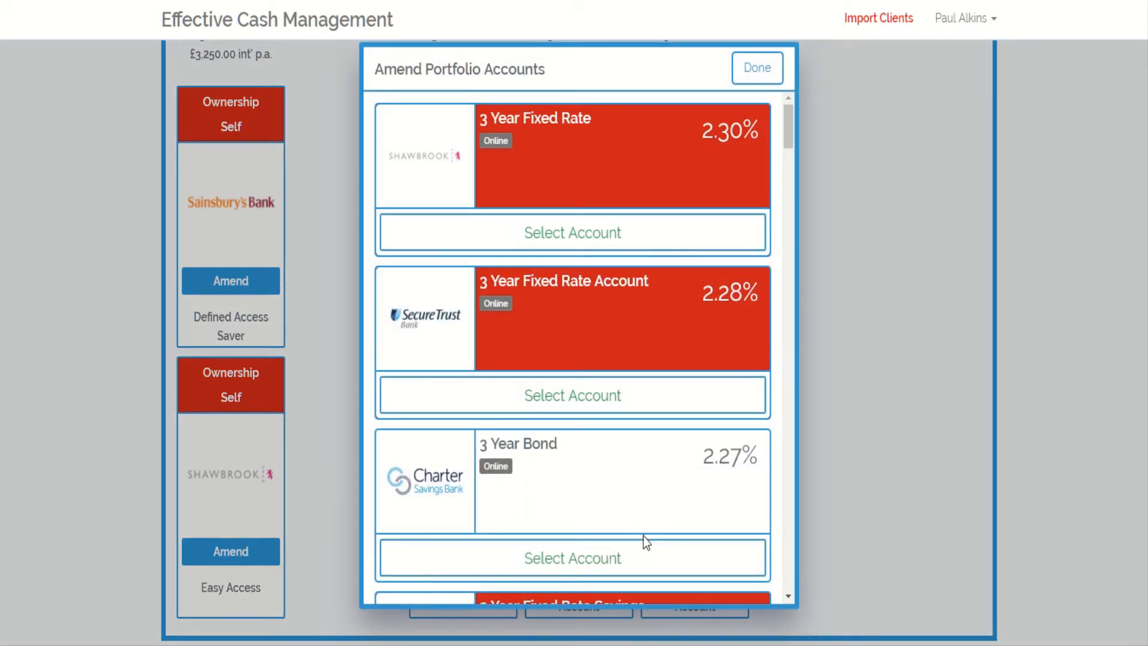
pyautogui.click(585, 557)
pyautogui.click(757, 76)
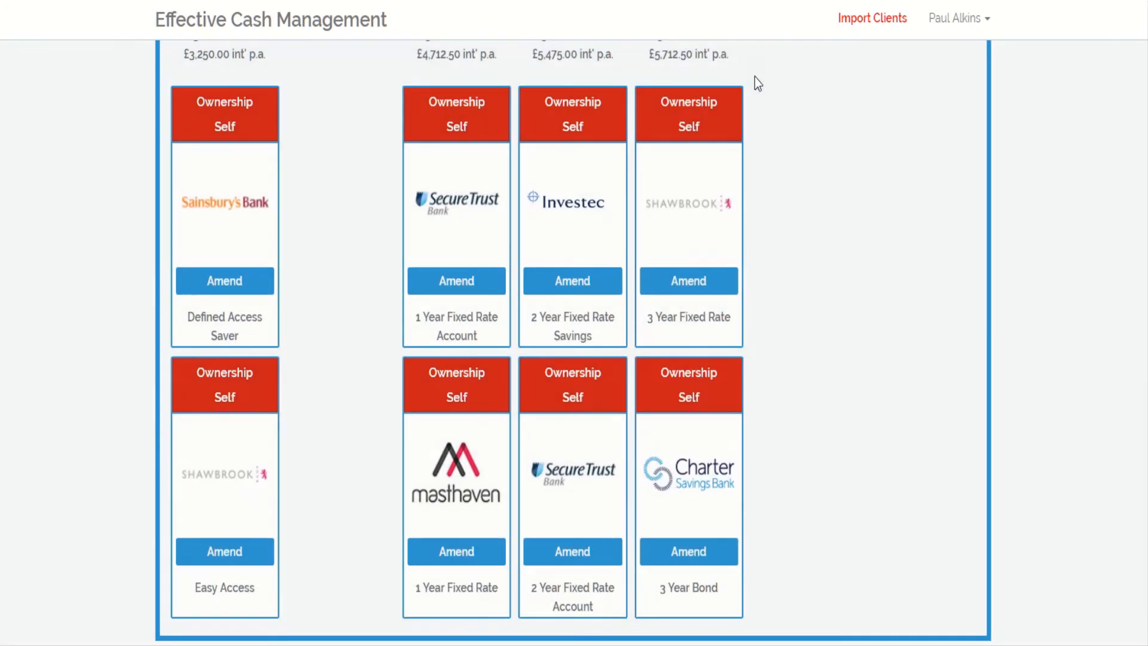
# - Replace the second 2 Year account with the Paragon Bank 2 Year Fixed Rate
pyautogui.click(592, 551)
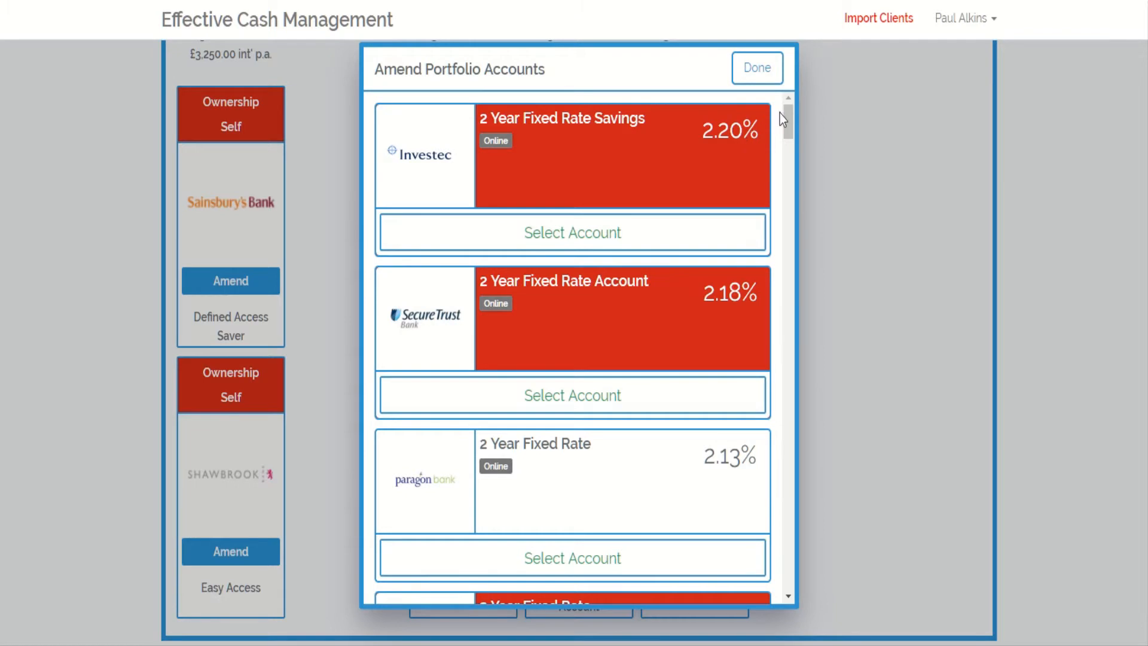
pyautogui.moveTo(788, 119)
pyautogui.mouseDown()
pyautogui.moveTo(788, 200)
pyautogui.moveTo(788, 119)
pyautogui.mouseUp()
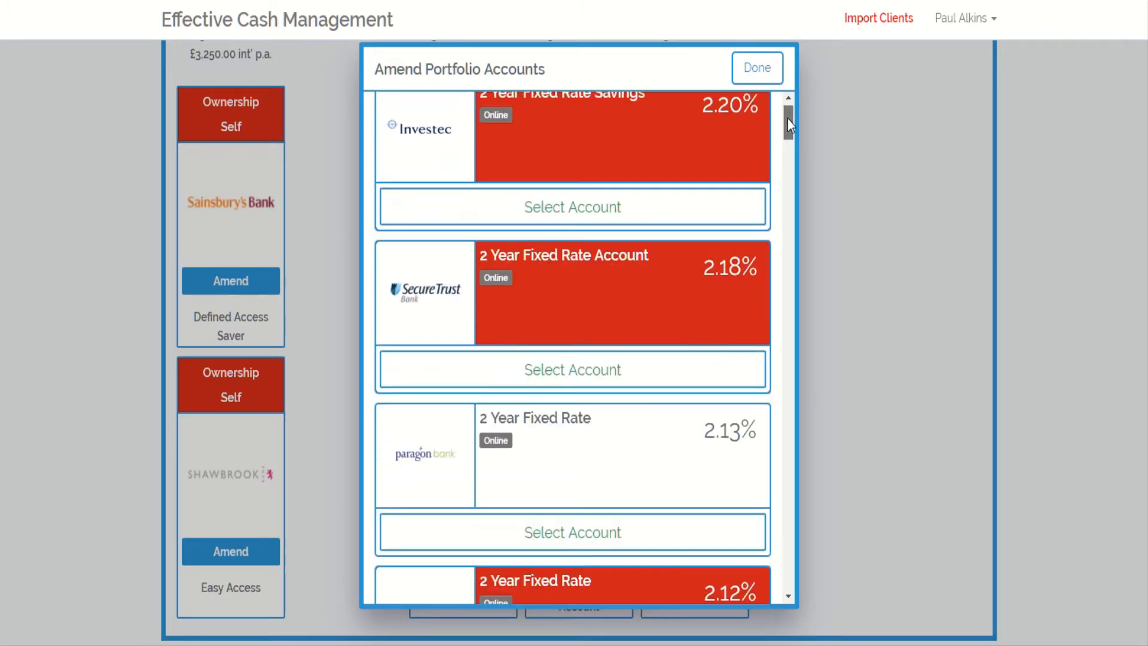
pyautogui.click(578, 532)
pyautogui.click(757, 68)
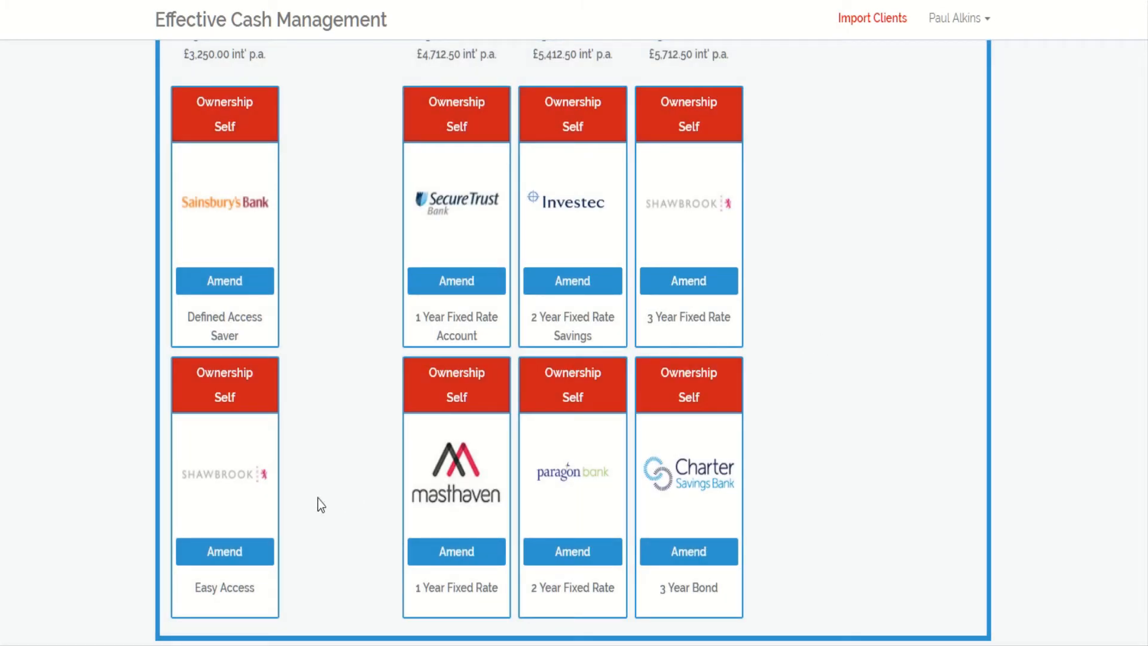
# - Replace the second Instant account with the Coventry Easy Access (Online) account
pyautogui.click(247, 554)
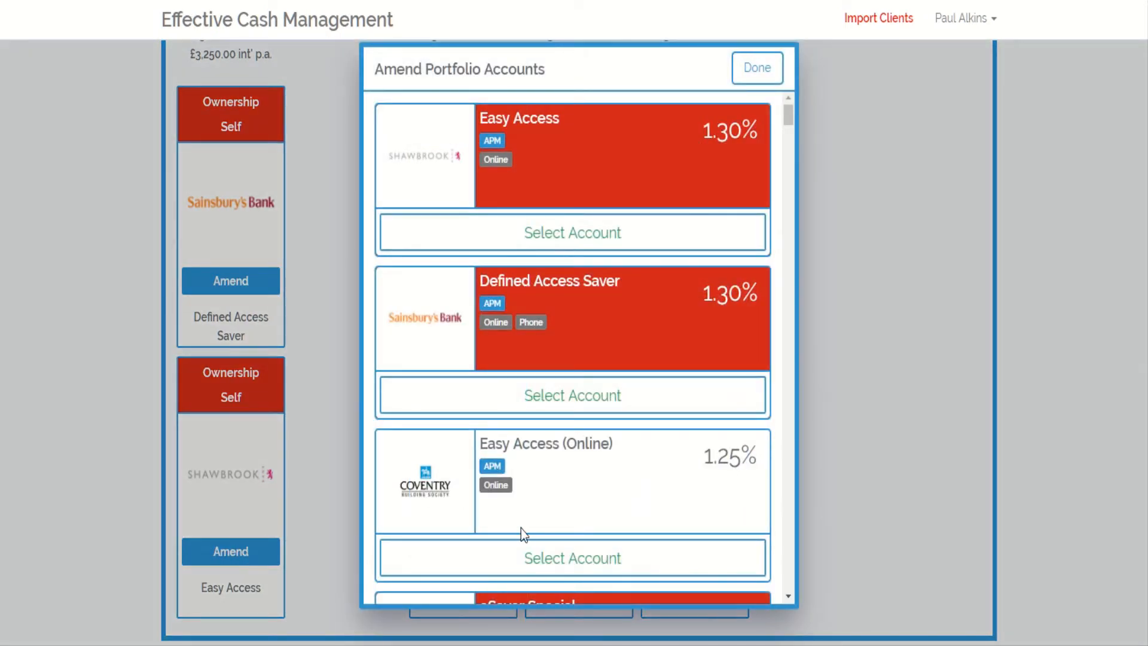
pyautogui.click(573, 557)
pyautogui.click(1070, 342)
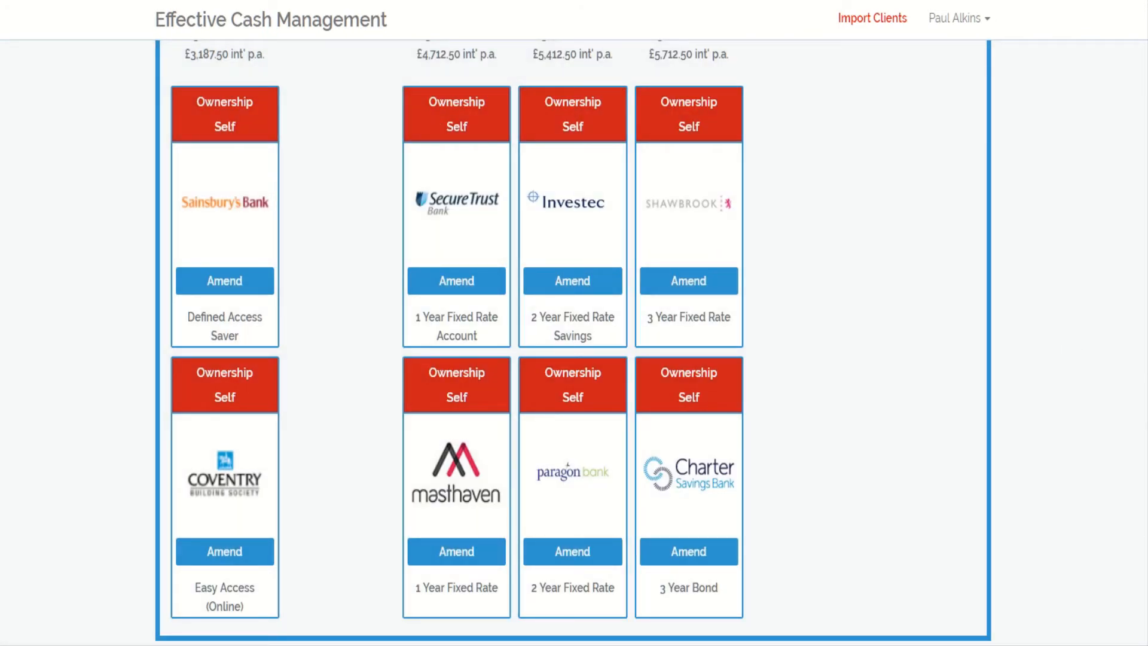
# - Set the portfolio's Financial Strength Ratings criterion to Level 3 and rebuild the portfolio
pyautogui.scroll(9, 573, 342)
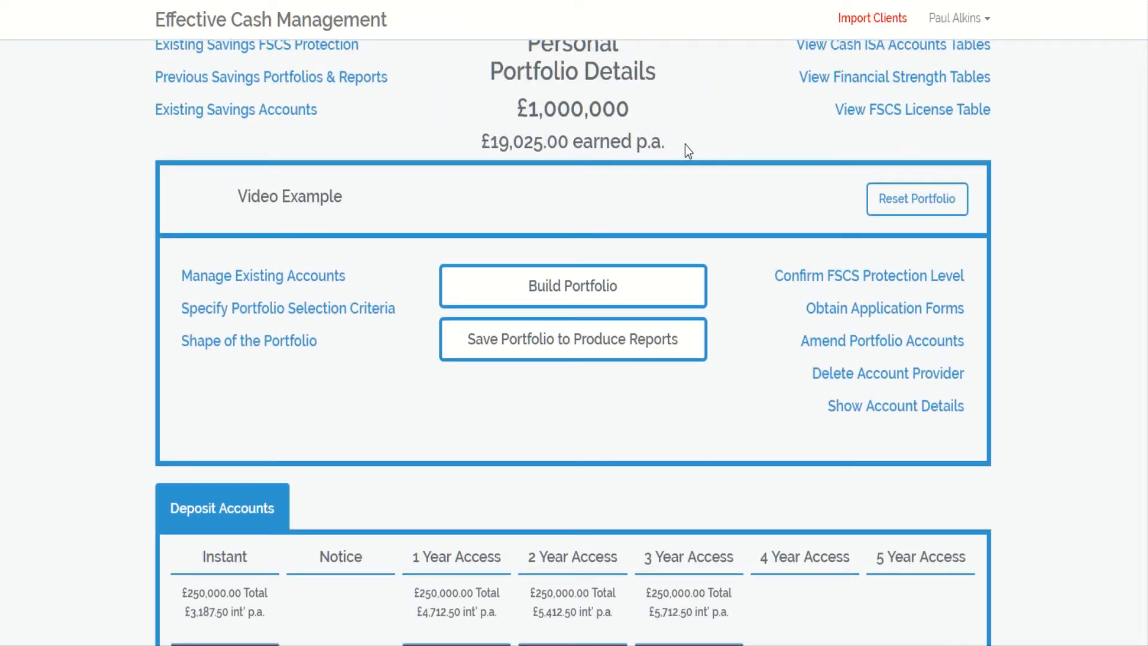
pyautogui.click(261, 309)
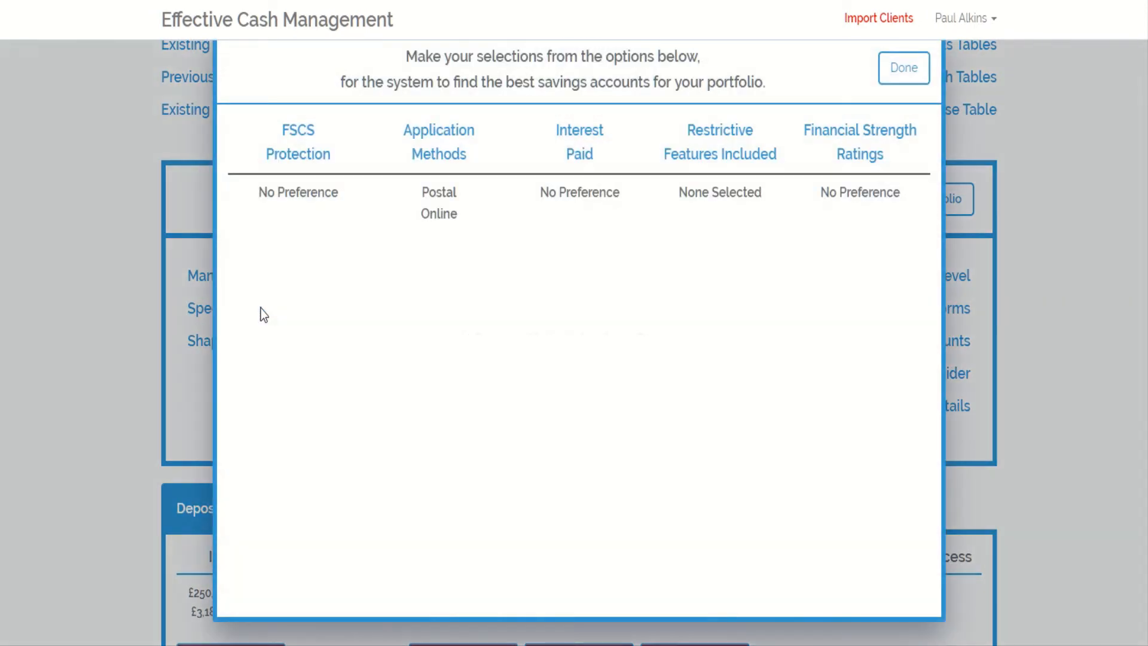
pyautogui.click(857, 138)
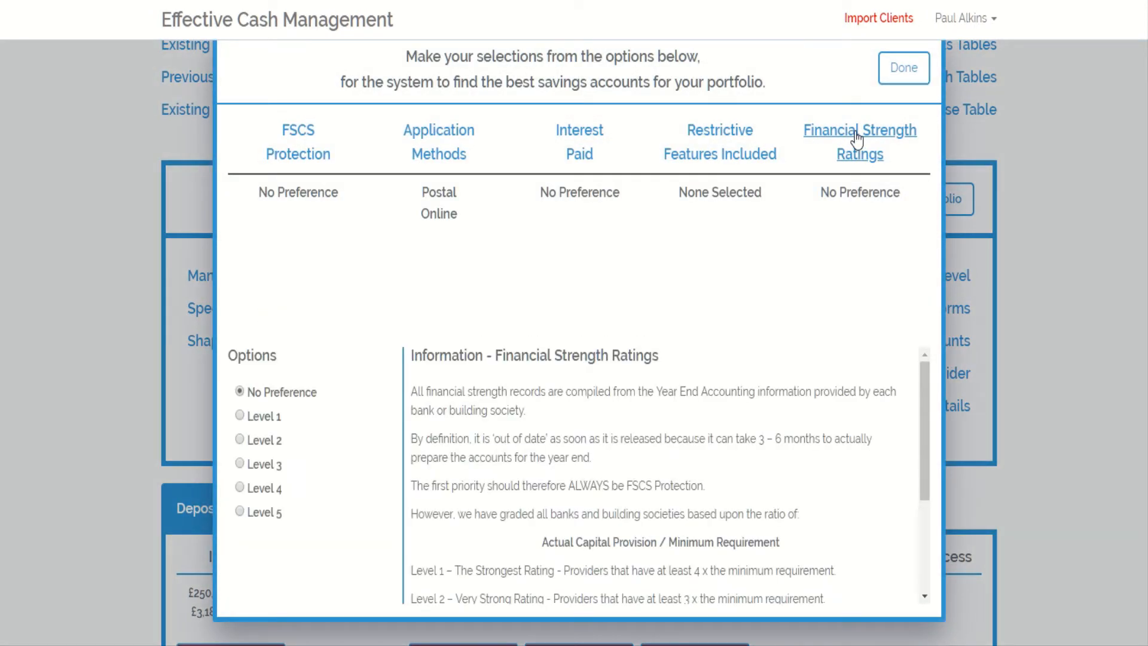
pyautogui.click(239, 464)
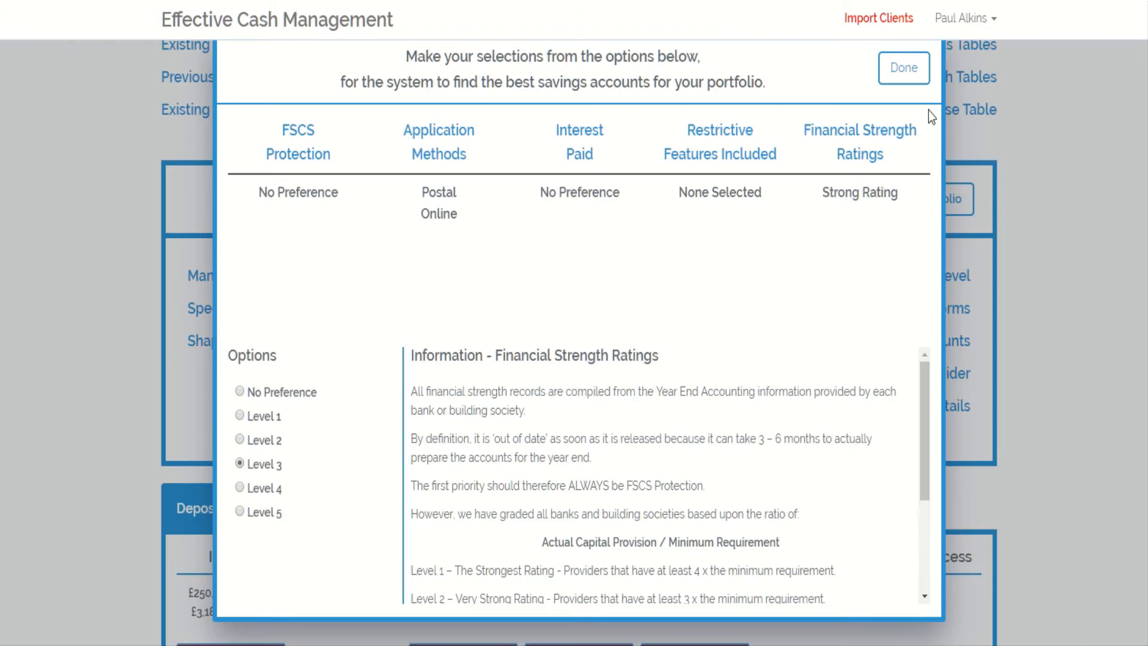
pyautogui.click(904, 68)
pyautogui.click(601, 298)
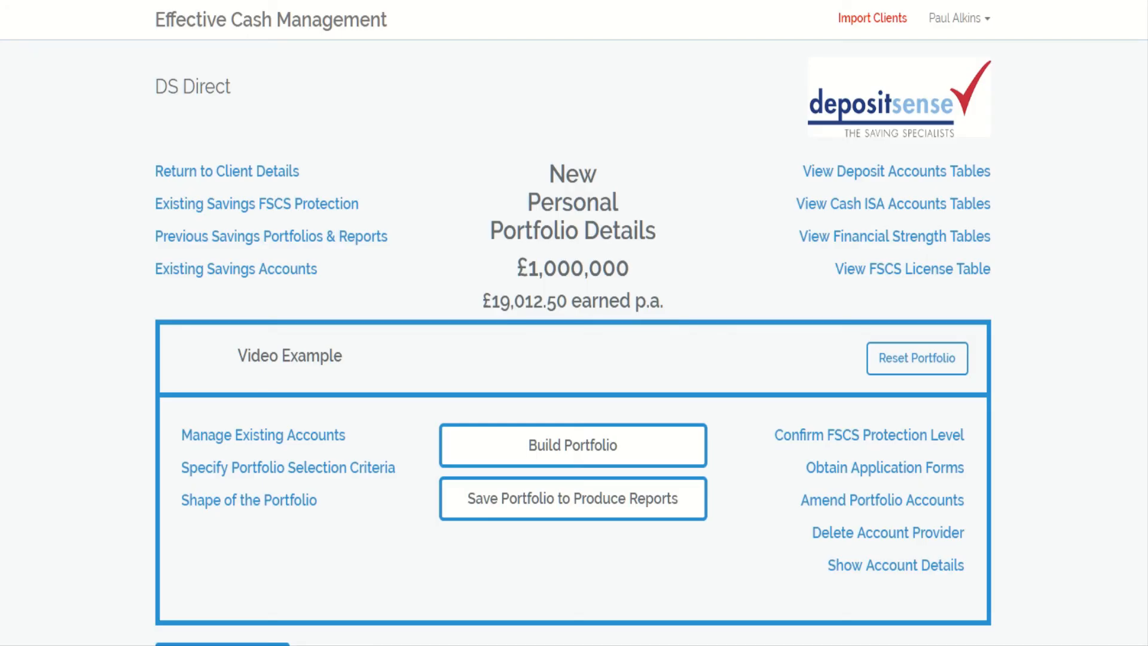
# - Replace the first 2 Year account with Investec 2 Year Fixed Rate Savings
pyautogui.scroll(-7, 573, 343)
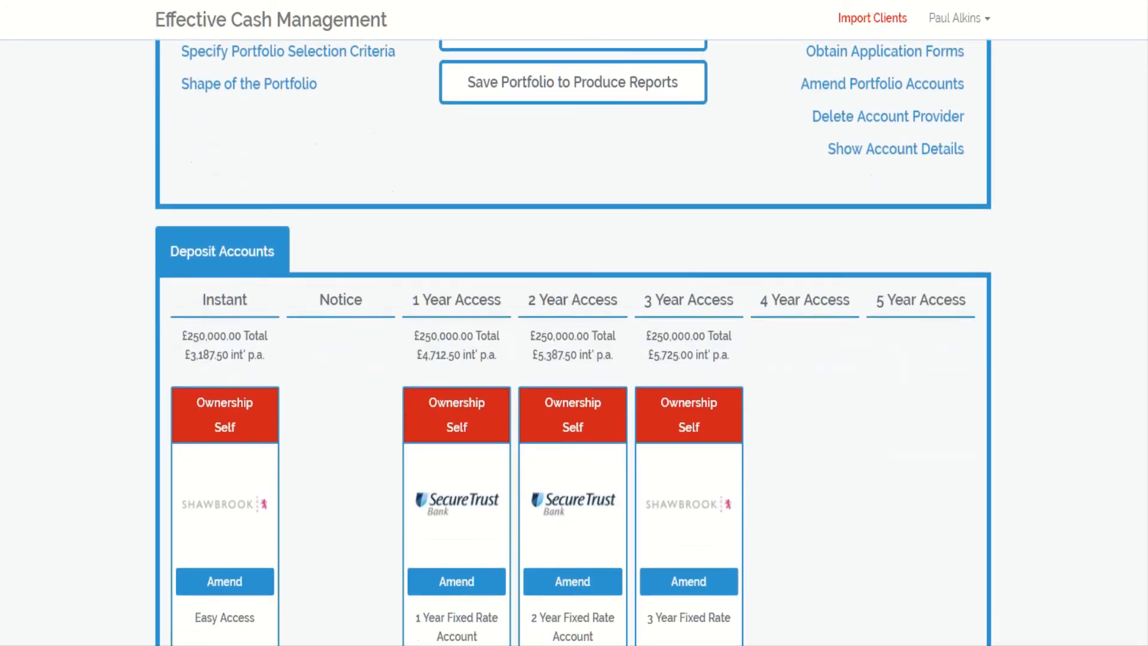
pyautogui.scroll(-5, 572, 343)
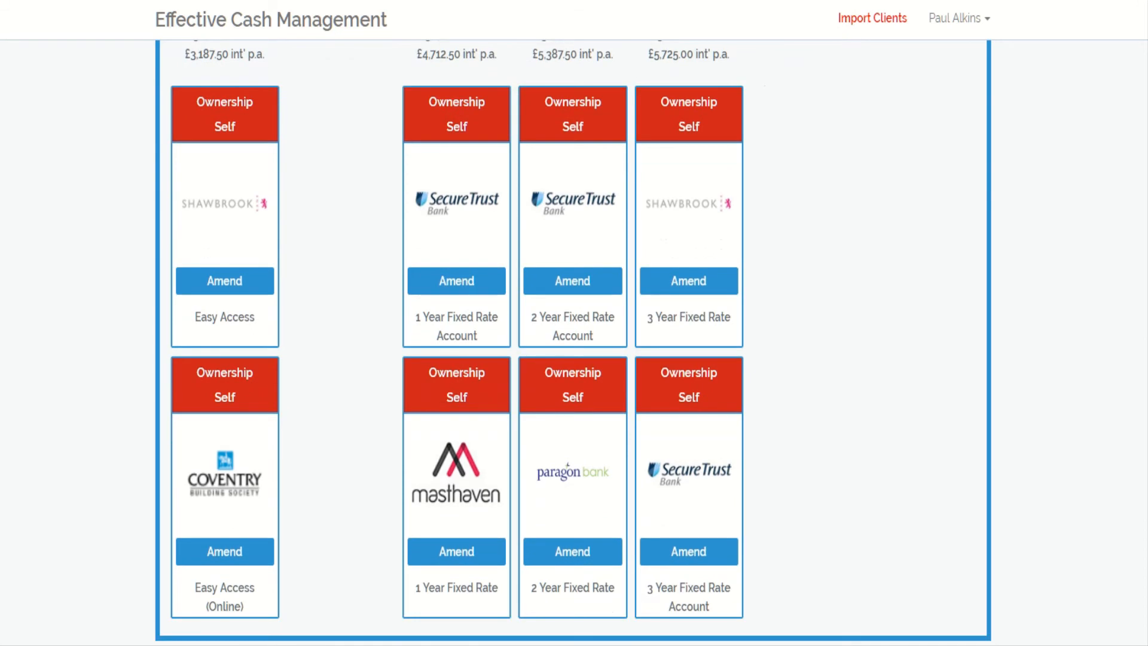
pyautogui.click(578, 287)
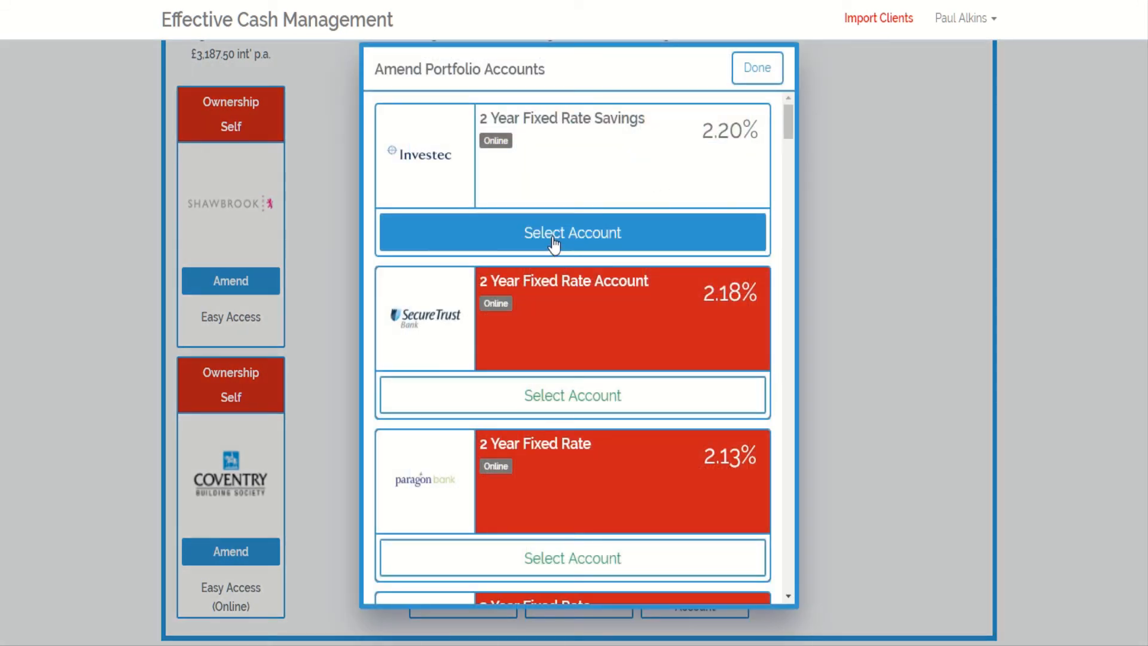
pyautogui.click(607, 237)
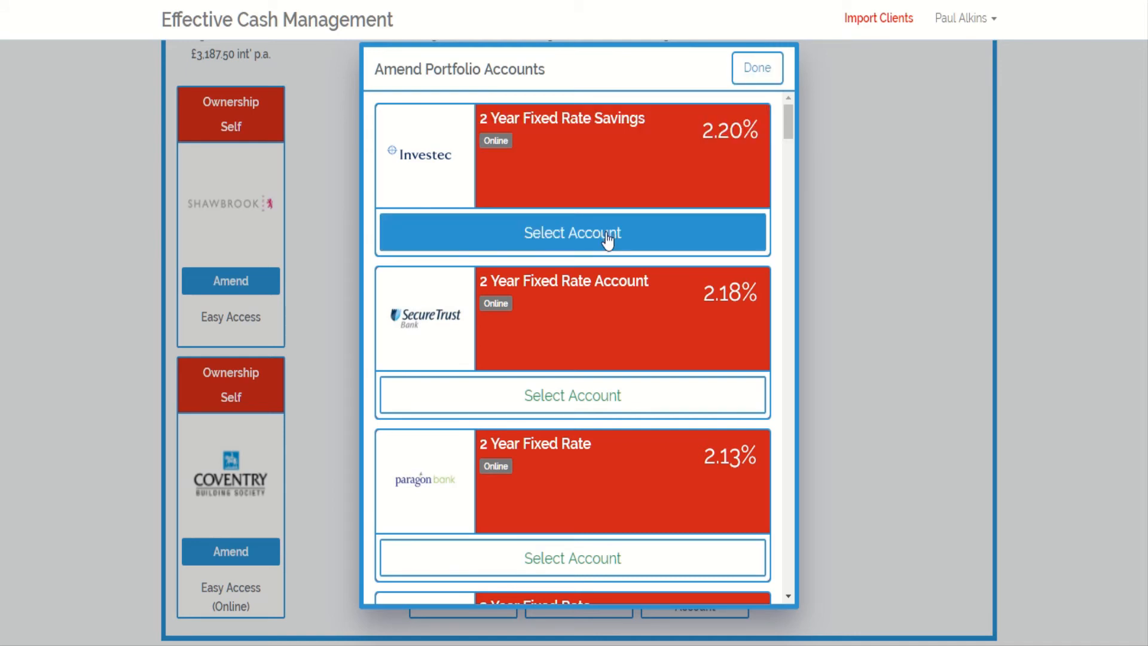
pyautogui.click(767, 73)
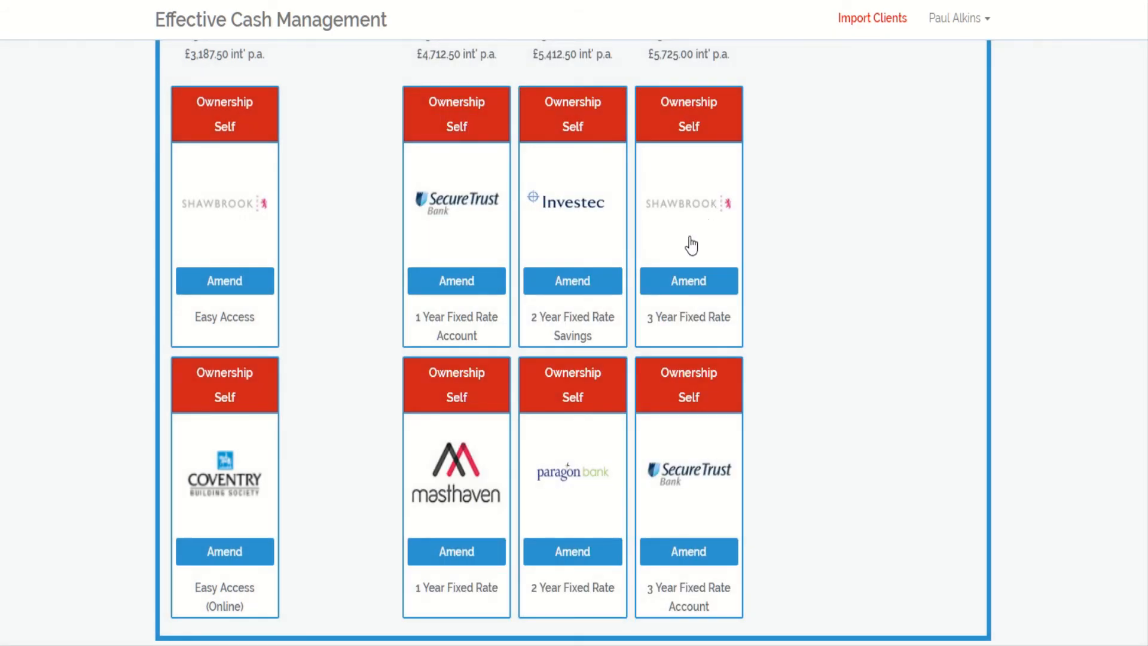
# - Replace the second 3 Year account with the Charter Savings Bank 3 Year Bond
pyautogui.click(692, 558)
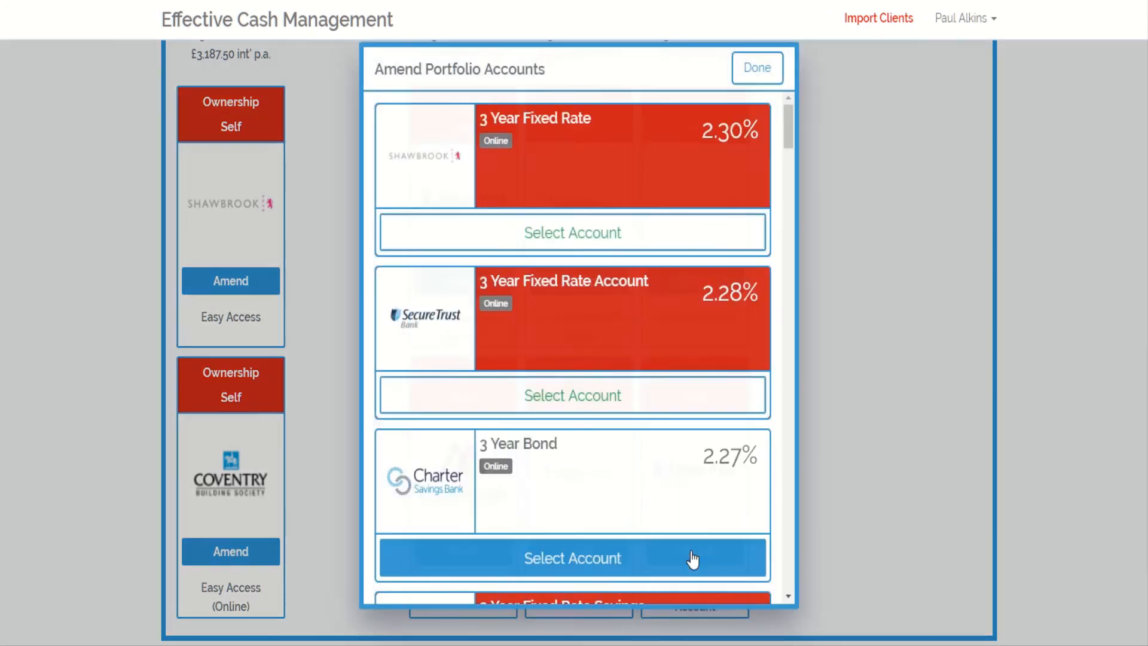
pyautogui.click(586, 560)
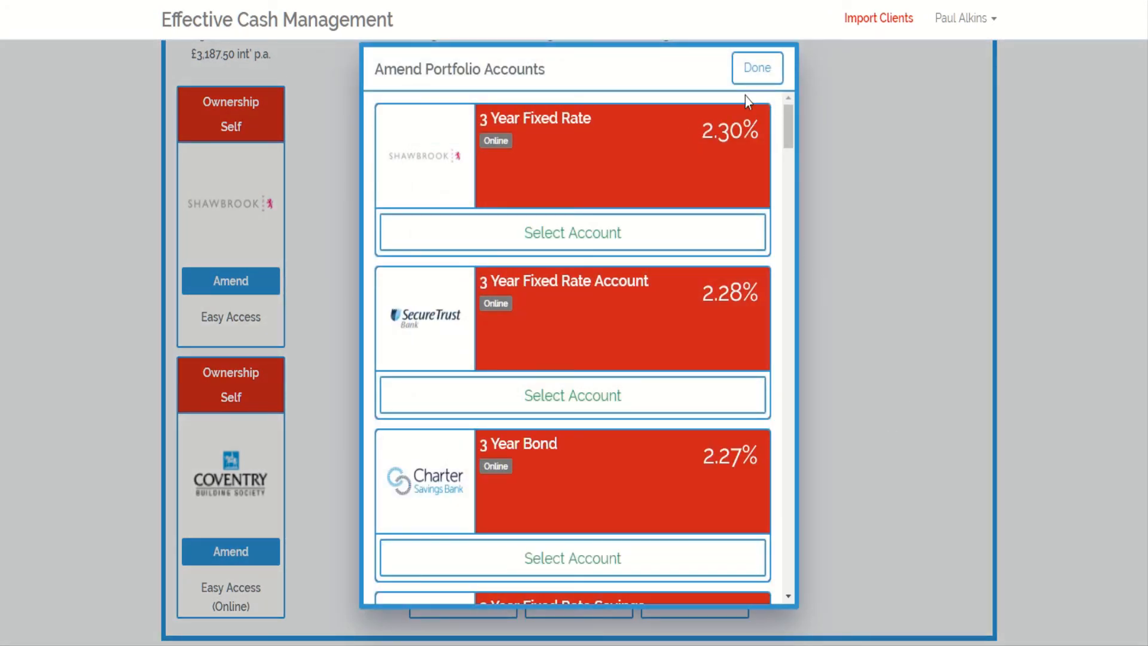
pyautogui.click(752, 81)
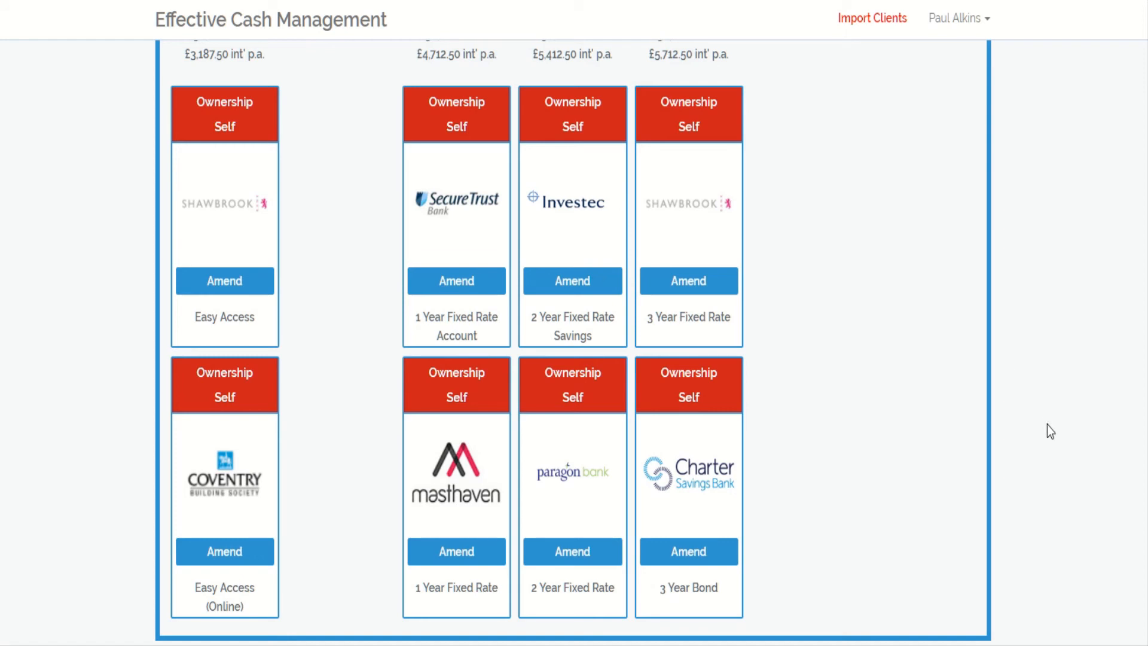
# - Replace the first Instant account with the Sainsbury's Bank Defined Access Saver
pyautogui.click(205, 282)
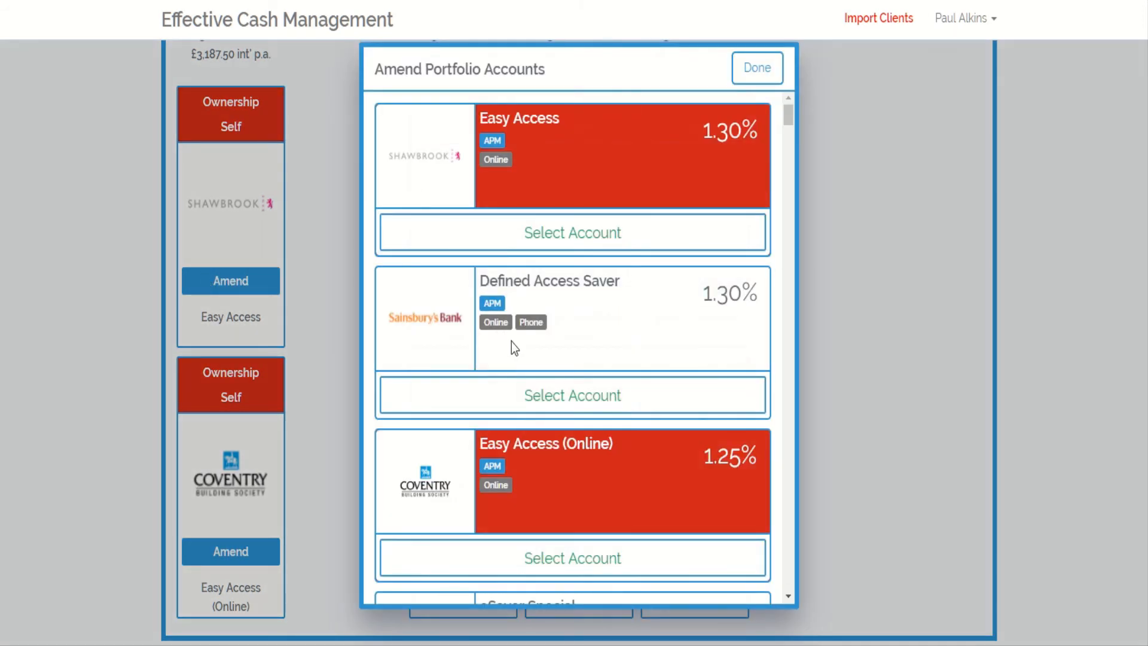
pyautogui.click(558, 397)
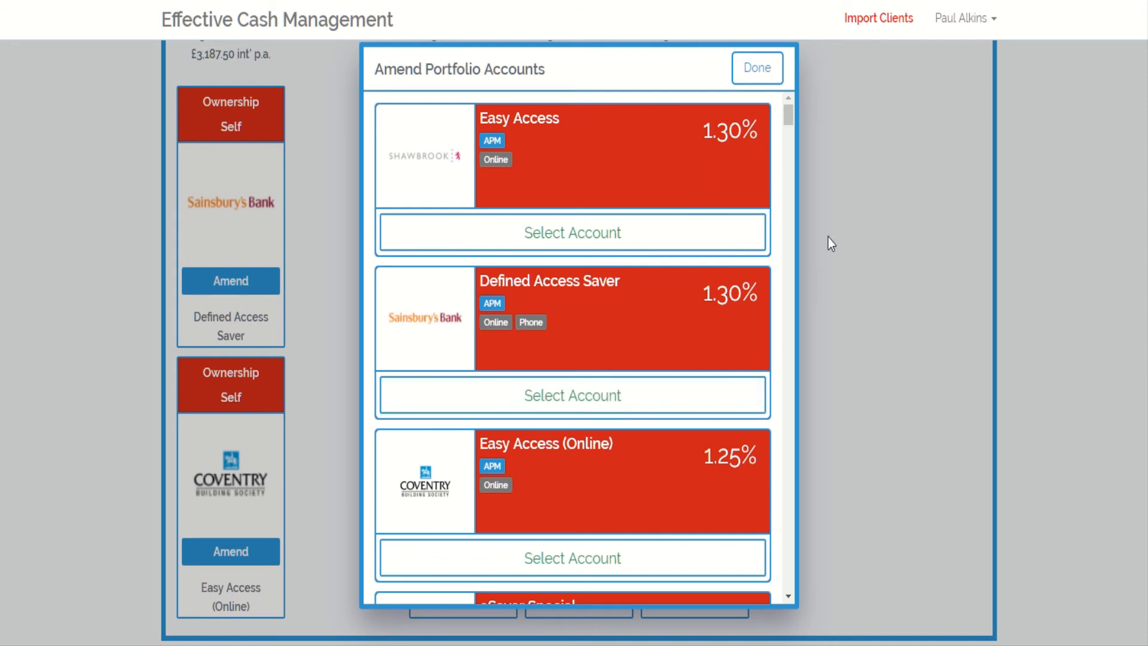
pyautogui.click(770, 68)
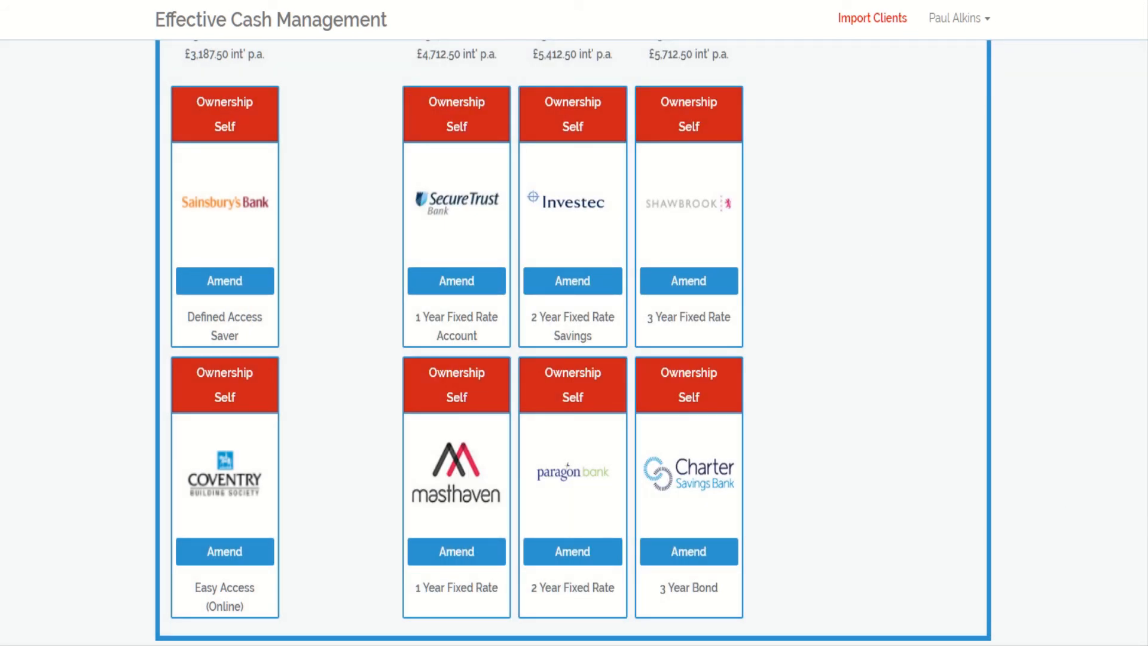
pyautogui.scroll(8, 573, 341)
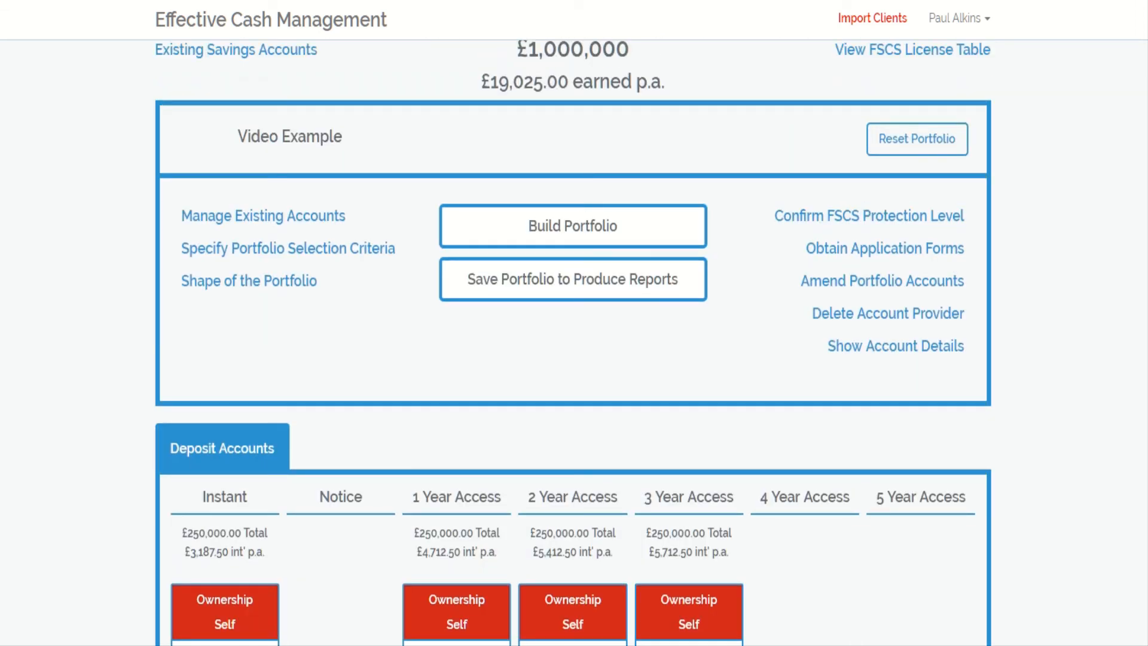
pyautogui.scroll(2, 573, 341)
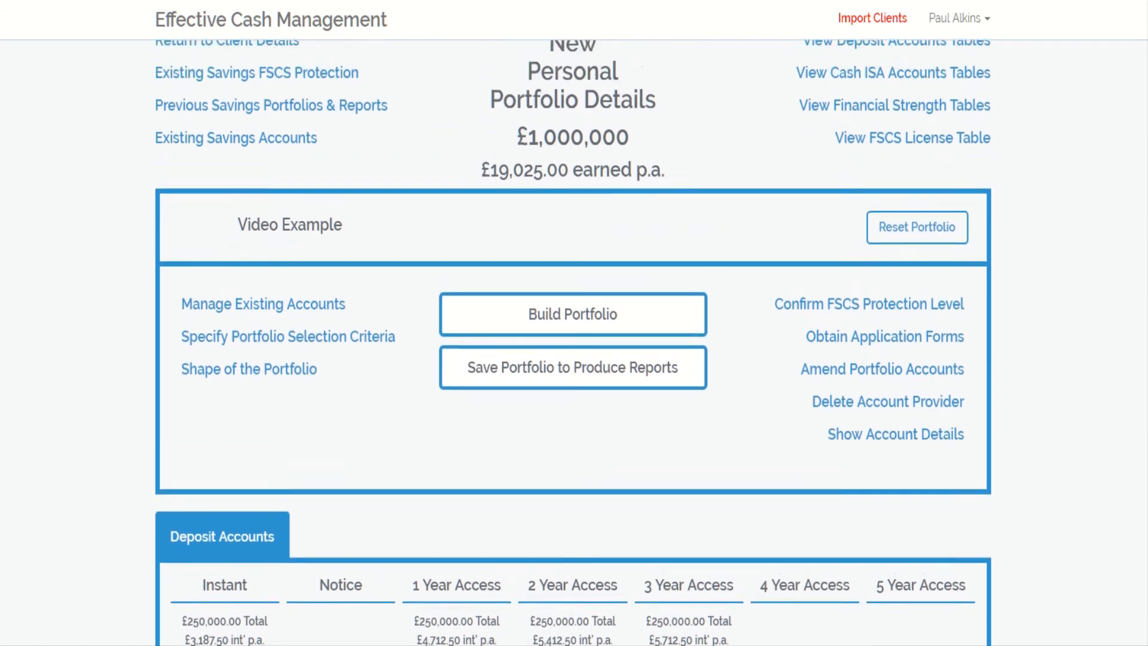